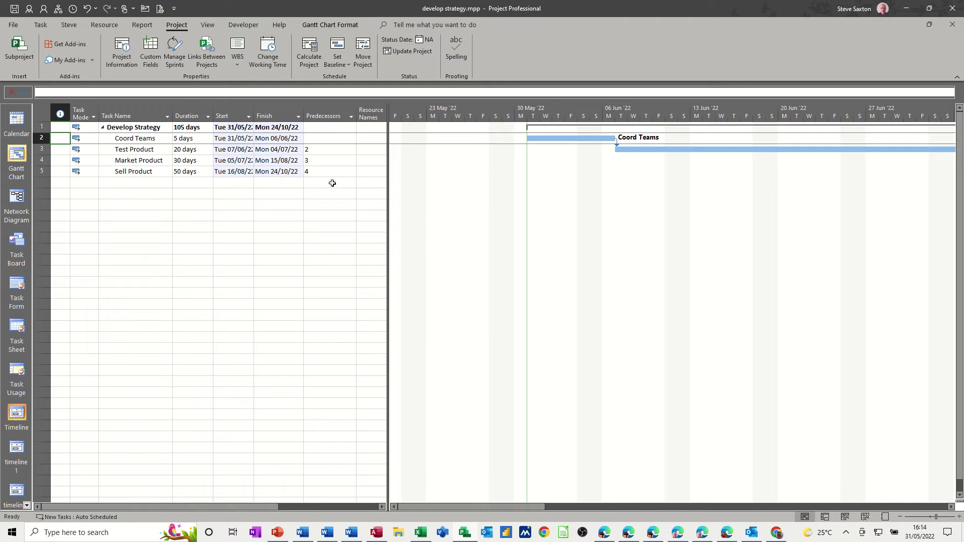
# - Give the Critical Tasks text style Automatic text colour and a red background
pyautogui.click(317, 27)
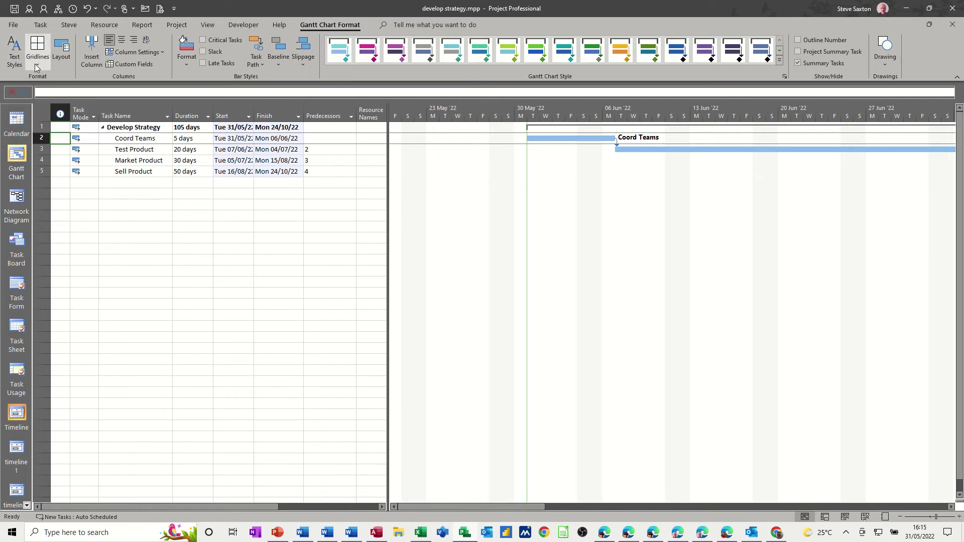
pyautogui.click(15, 46)
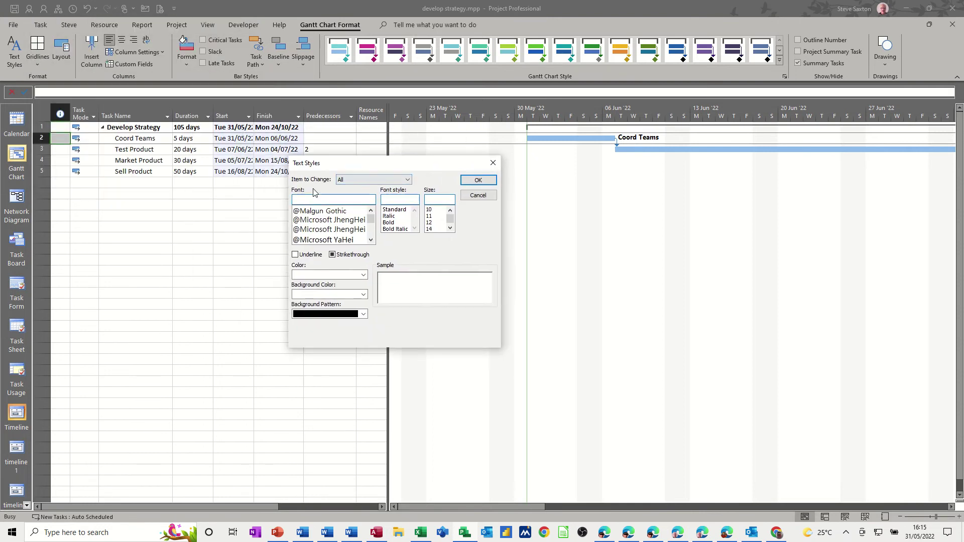
pyautogui.click(408, 180)
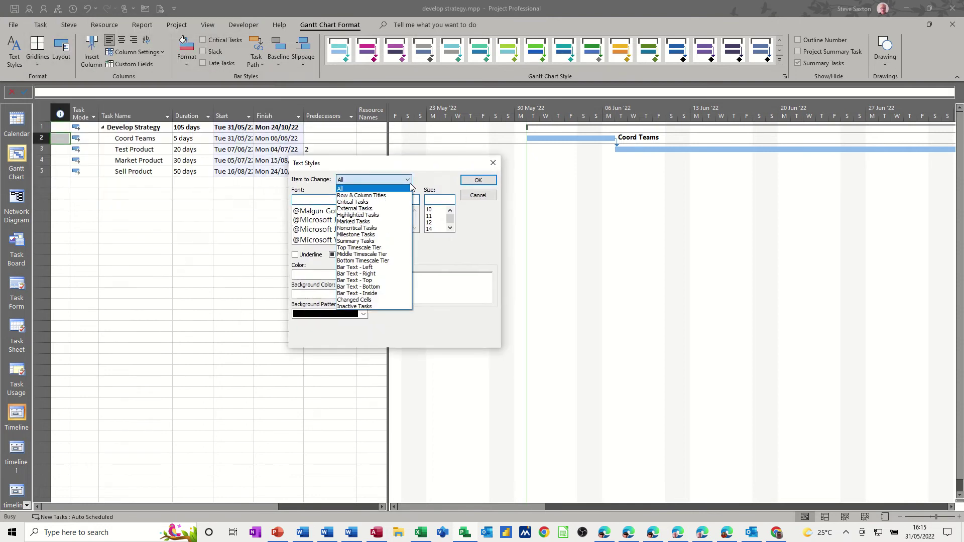
pyautogui.click(370, 203)
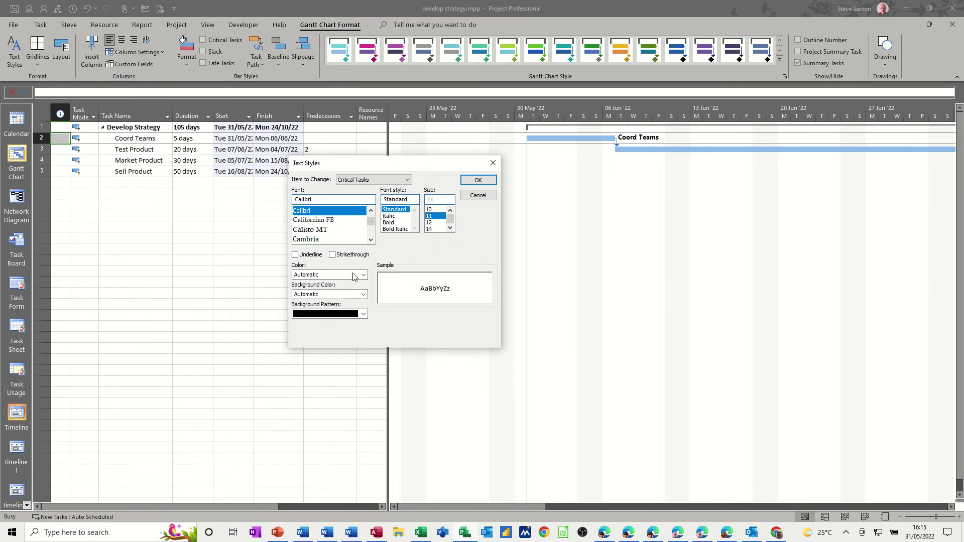
pyautogui.click(333, 276)
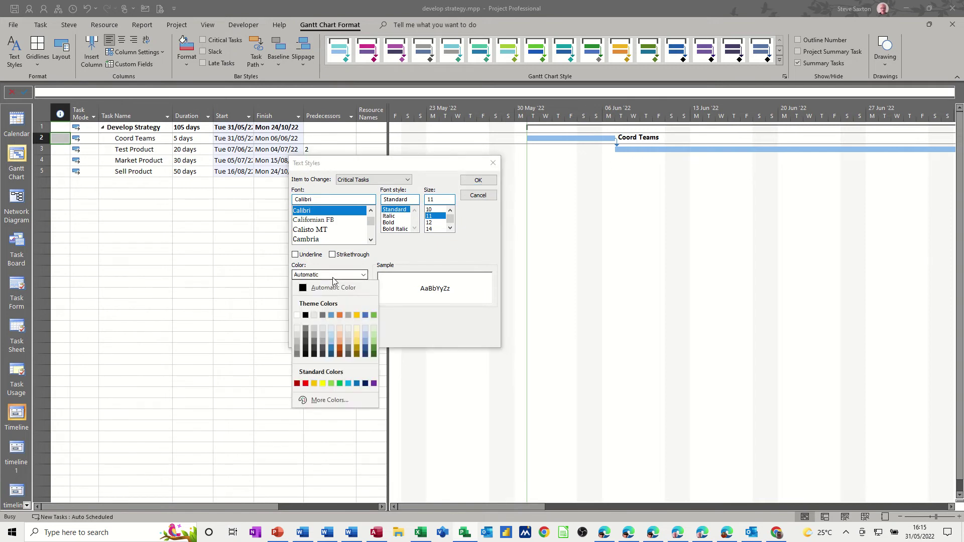
pyautogui.click(306, 383)
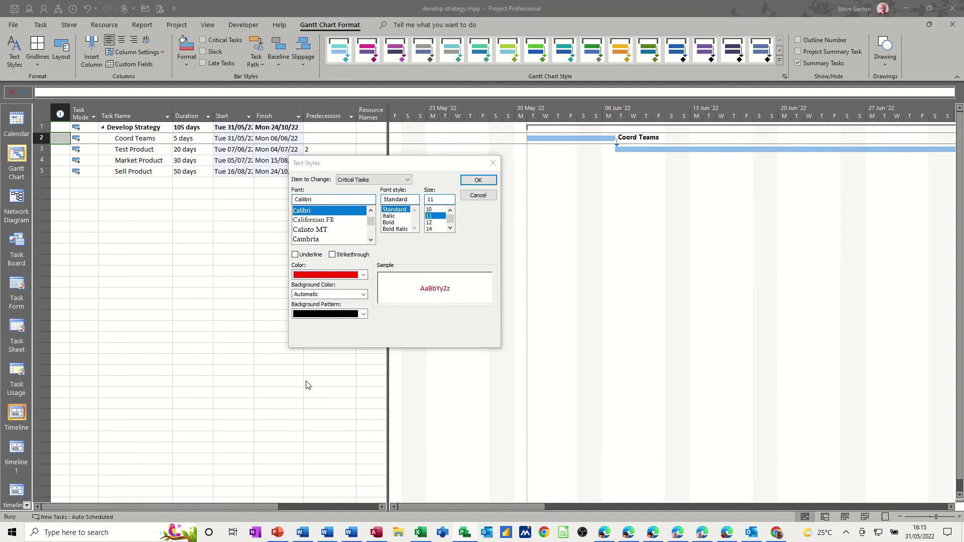
pyautogui.click(363, 276)
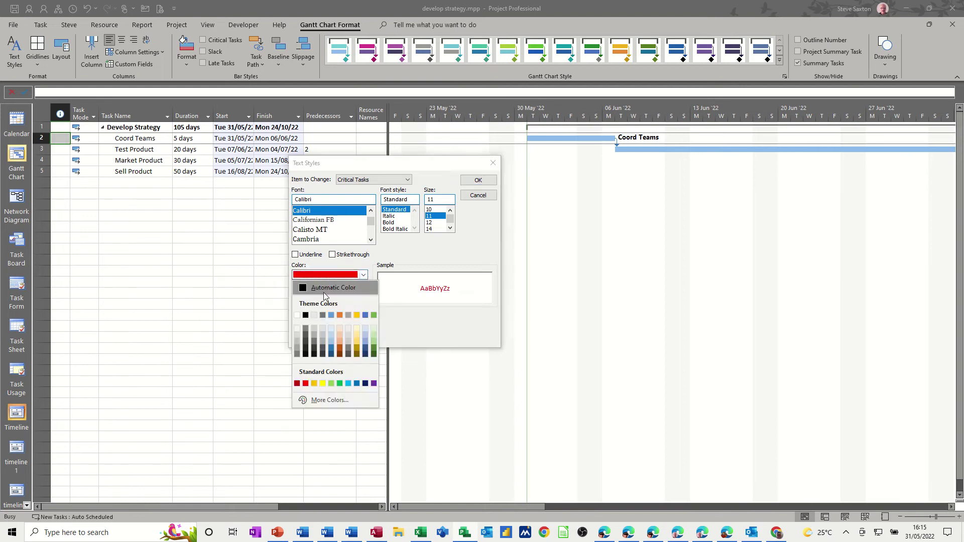
pyautogui.click(317, 289)
pyautogui.click(364, 294)
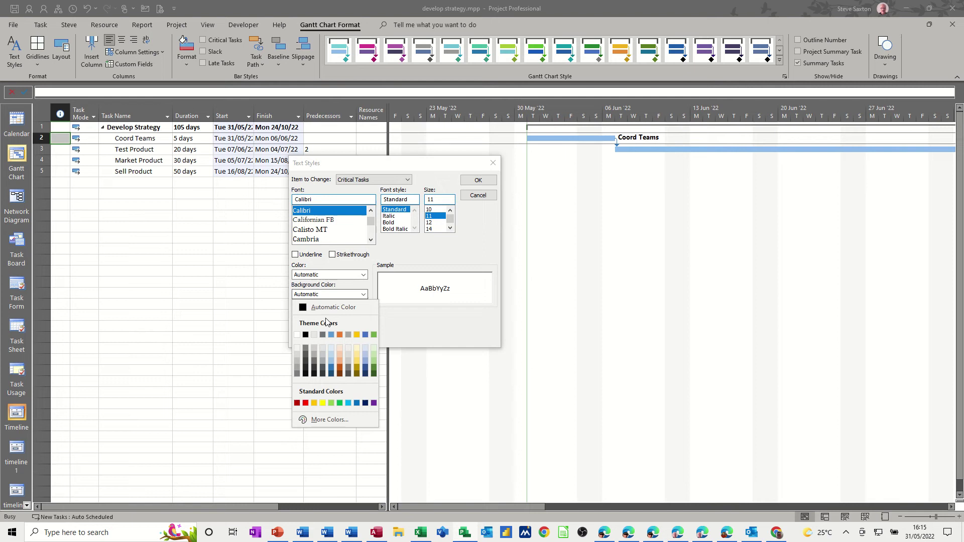
pyautogui.click(305, 402)
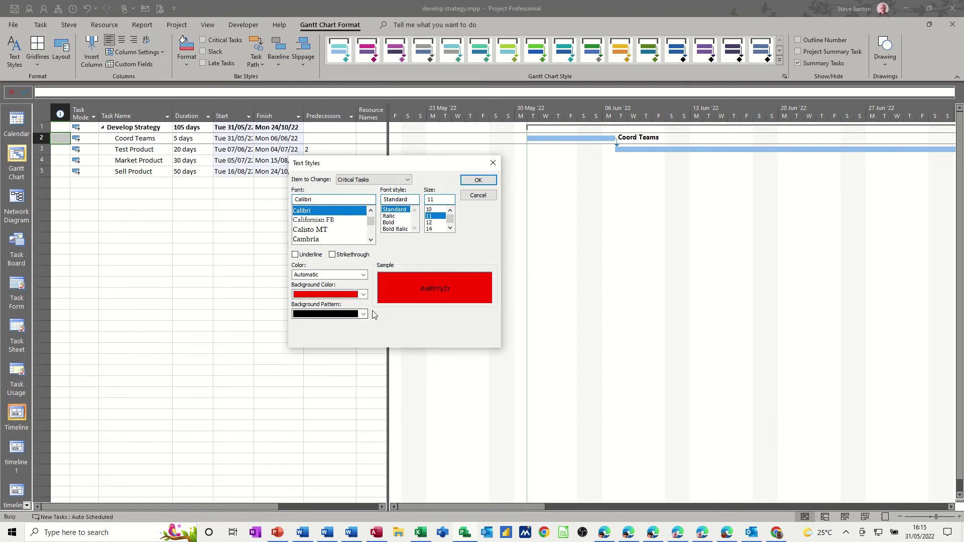
pyautogui.click(478, 179)
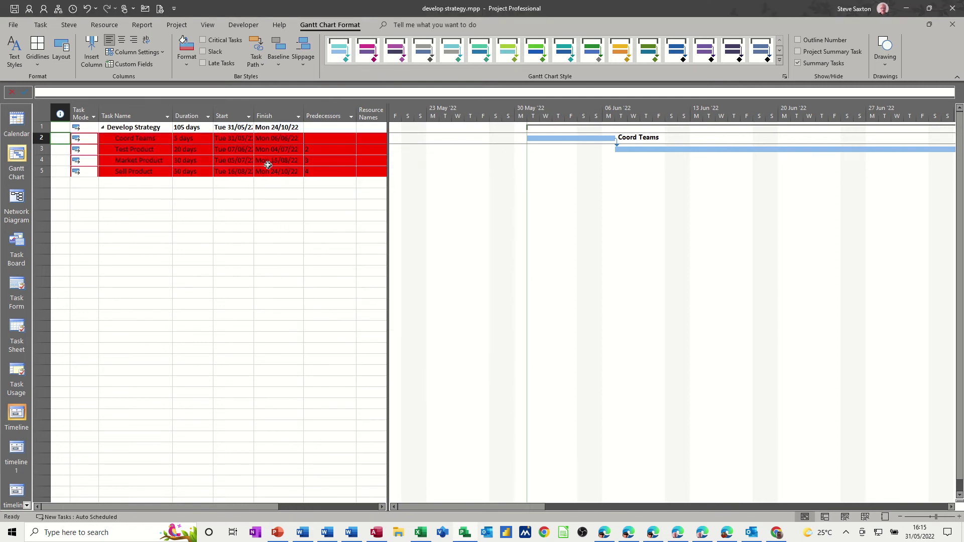
# - Enter a new task named Review in row 6 with a 2-day duration
pyautogui.click(151, 182)
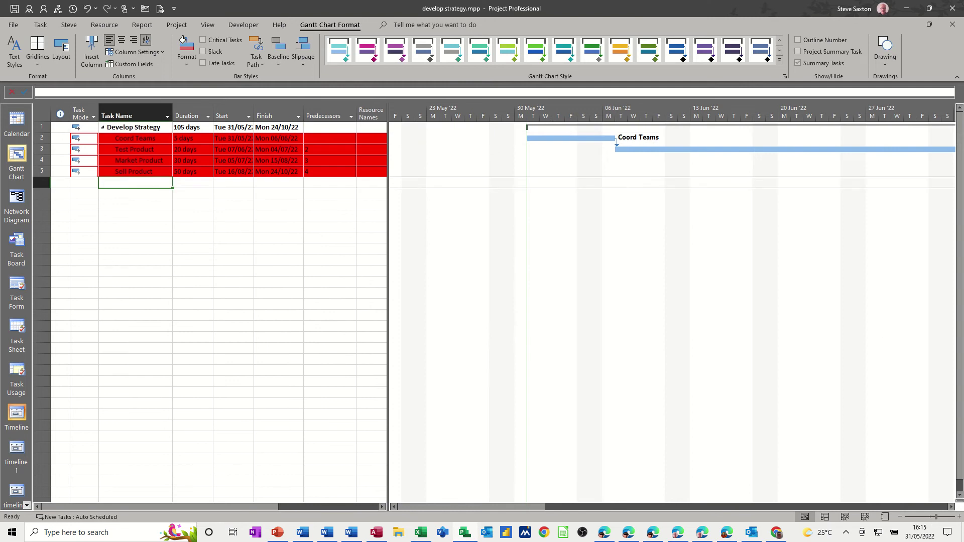
pyautogui.write('Review')
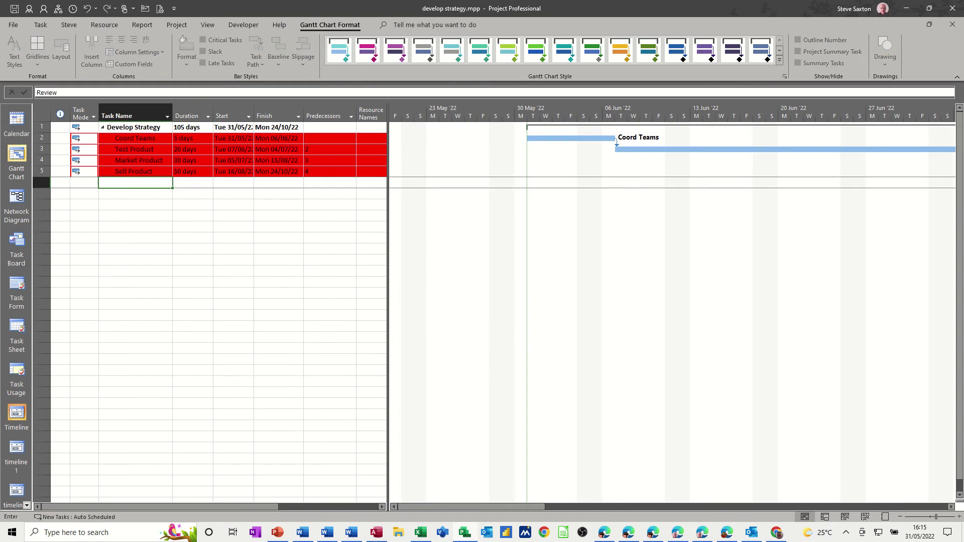
pyautogui.press('Tab')
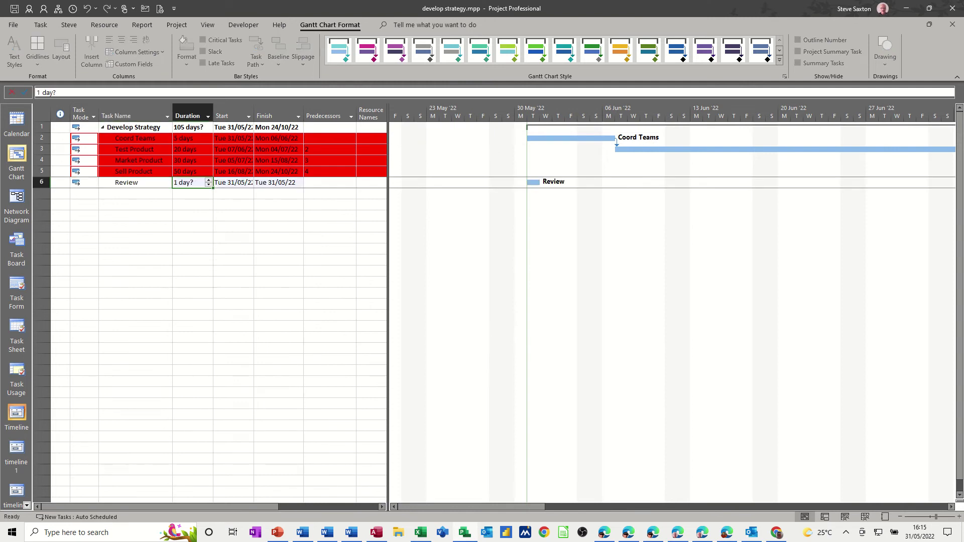
pyautogui.write('2')
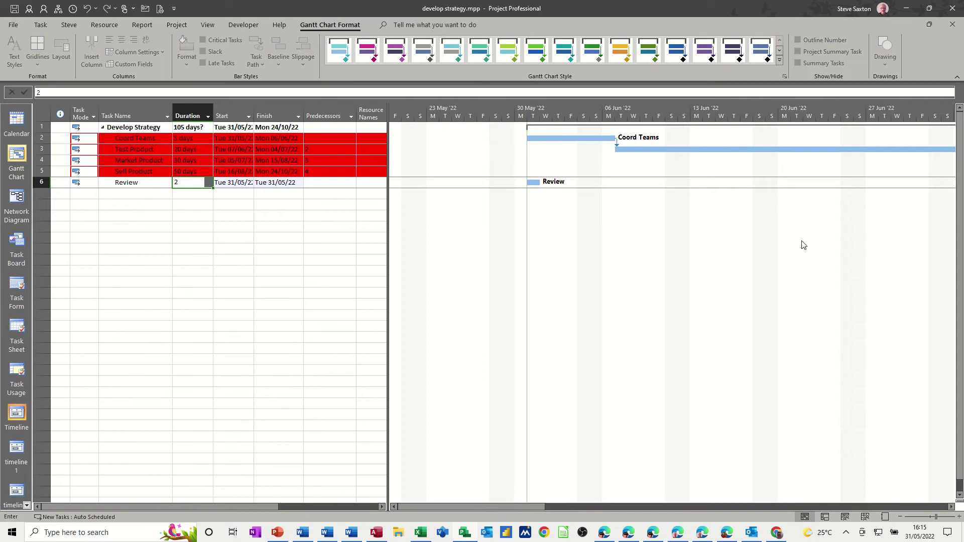
pyautogui.click(140, 205)
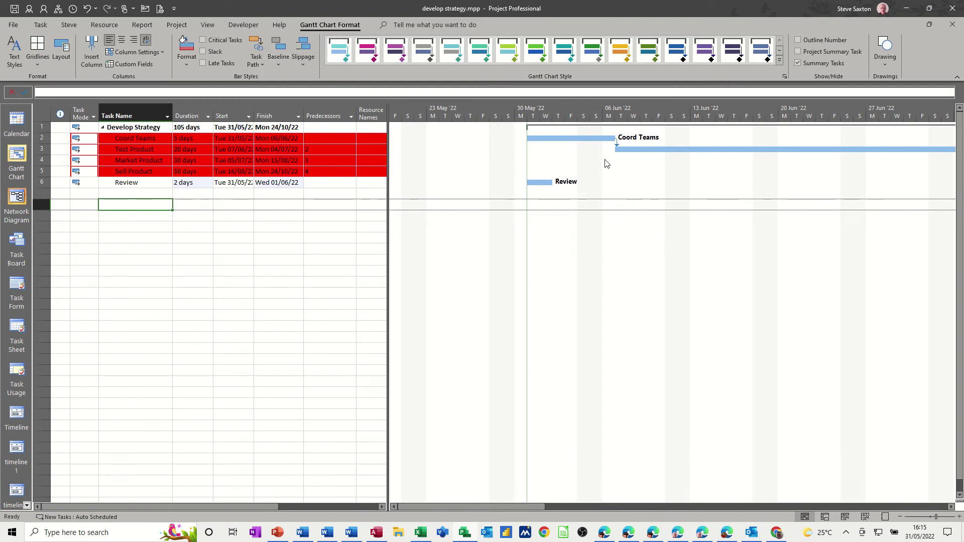
# - Turn on red critical task bars and shorten Test Product and Market Product to 2 days
pyautogui.click(203, 40)
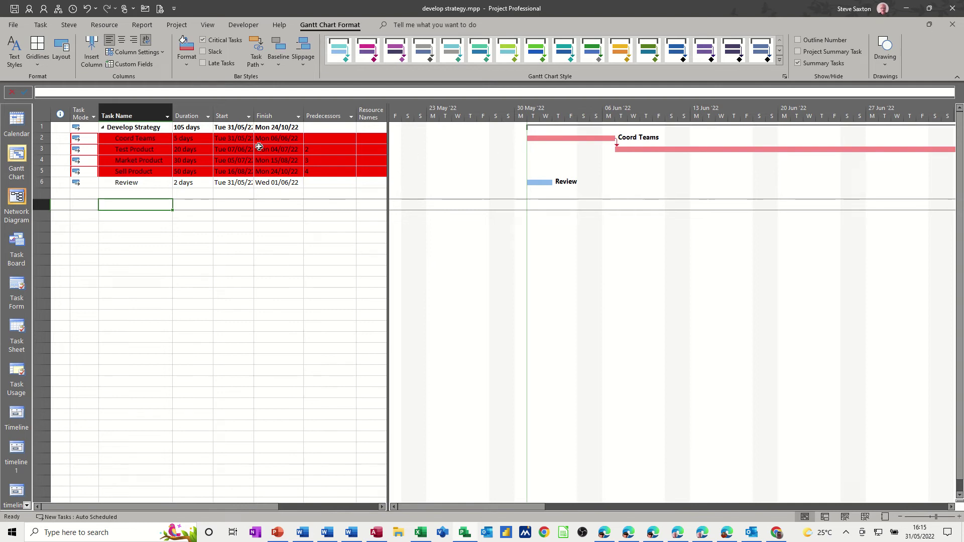
pyautogui.click(201, 149)
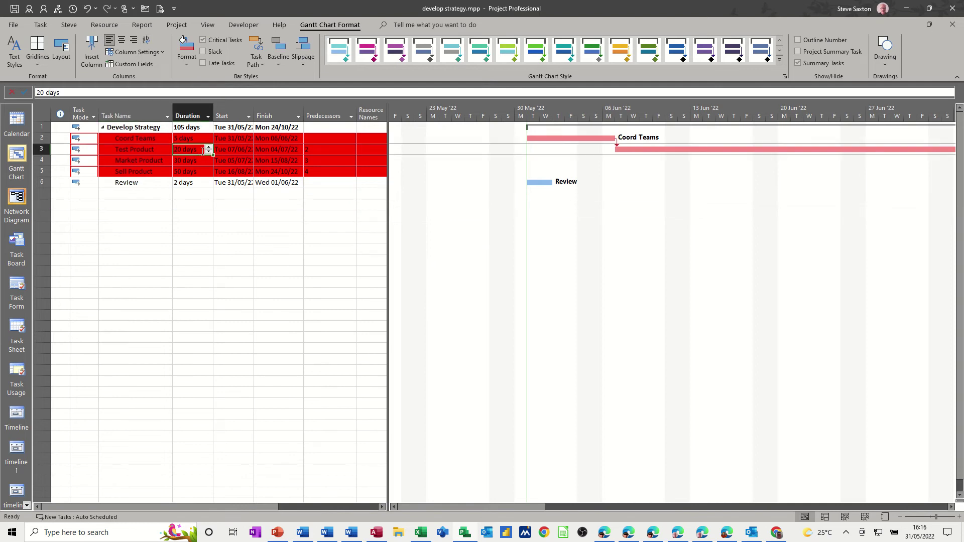
pyautogui.write('2')
pyautogui.click(193, 160)
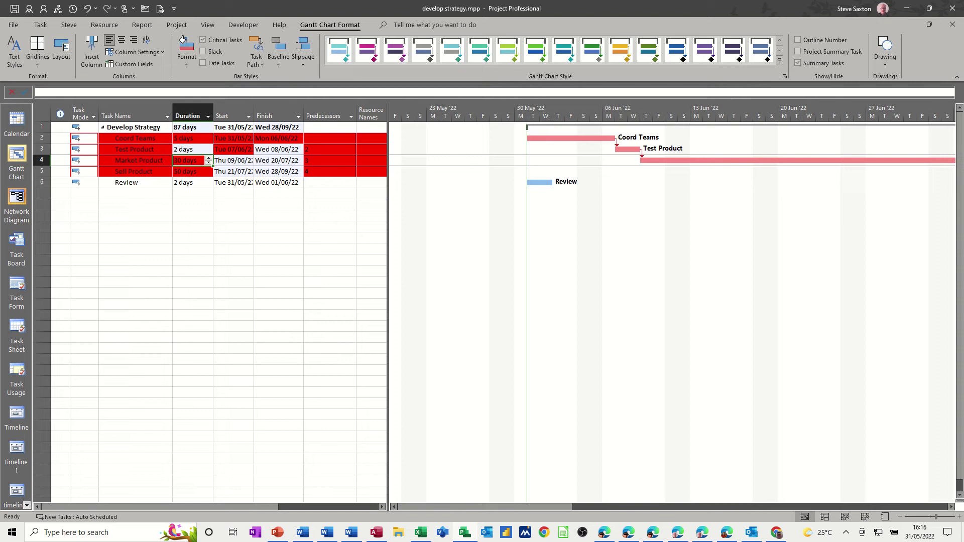
pyautogui.write('2')
pyautogui.click(197, 173)
# - Shorten Sell Product to 2 days and move the Review bar to start on 6 June
pyautogui.write('2')
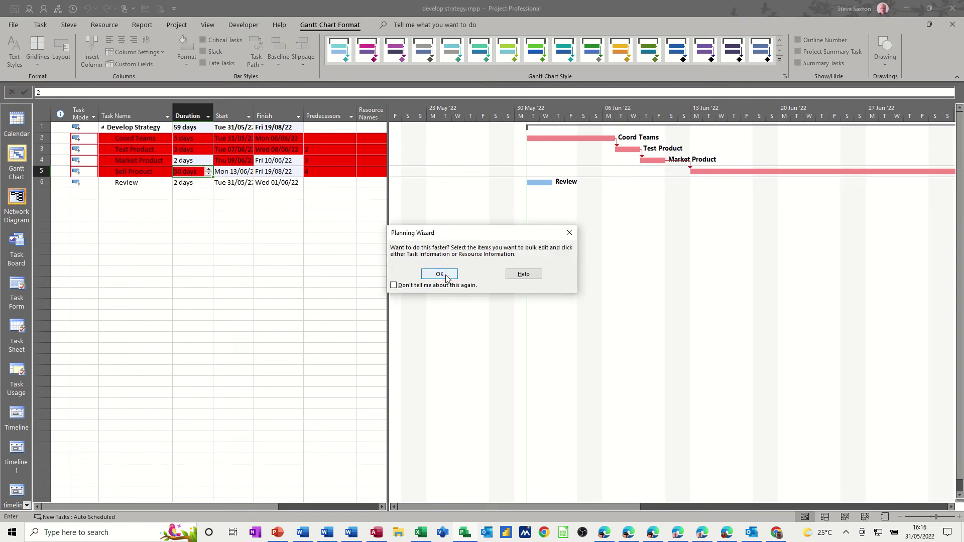
pyautogui.click(445, 277)
pyautogui.click(183, 228)
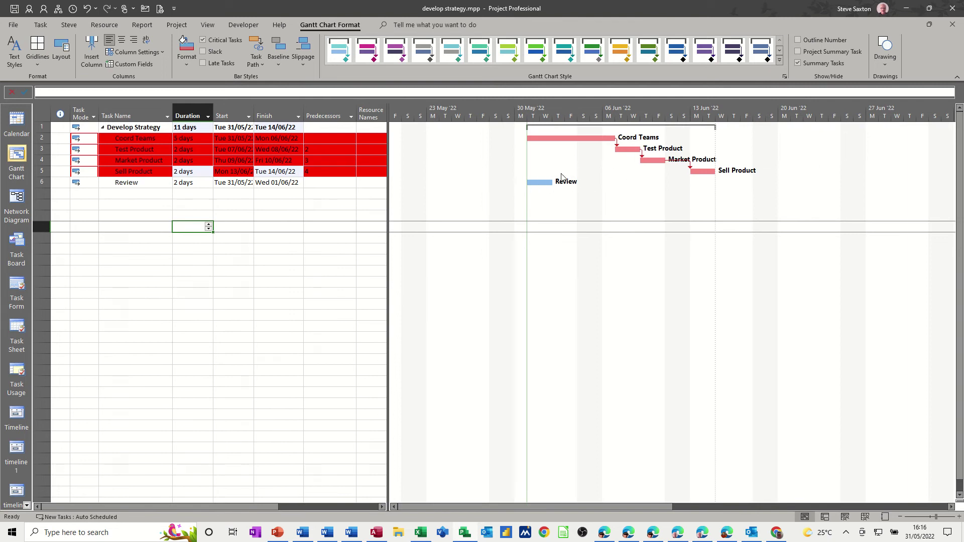
pyautogui.moveTo(542, 181); pyautogui.dragTo(616, 182)
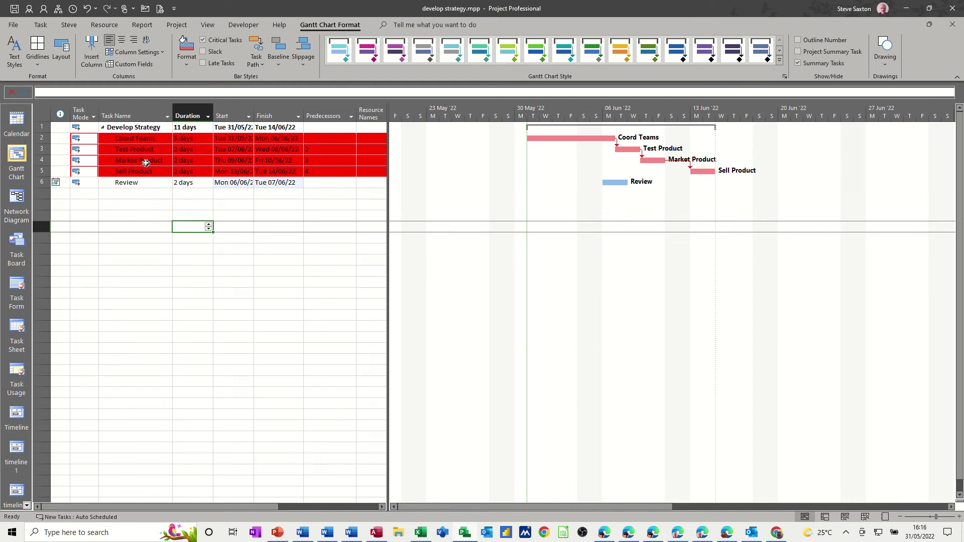
# - Reset the Critical Tasks background to Automatic, then select Coord Teams through Market Product
pyautogui.click(14, 52)
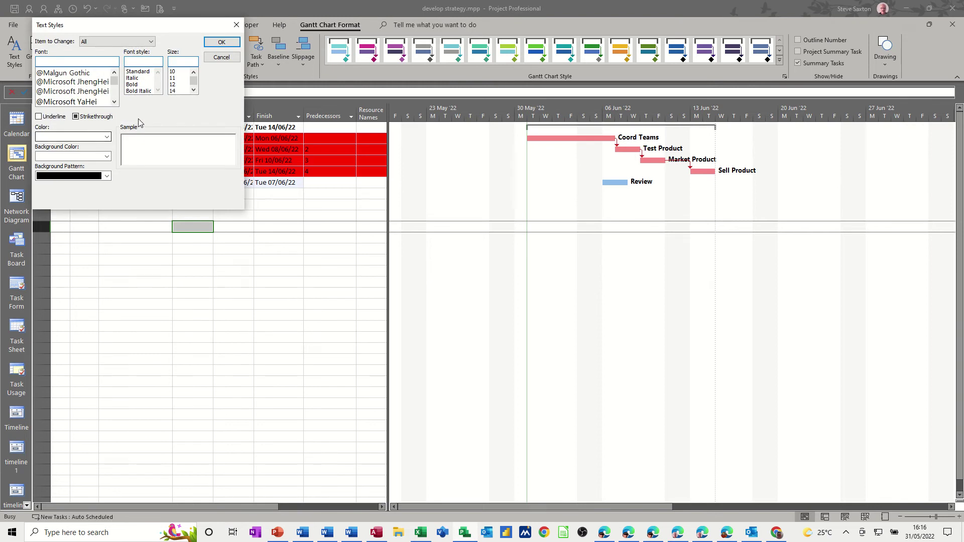
pyautogui.click(151, 43)
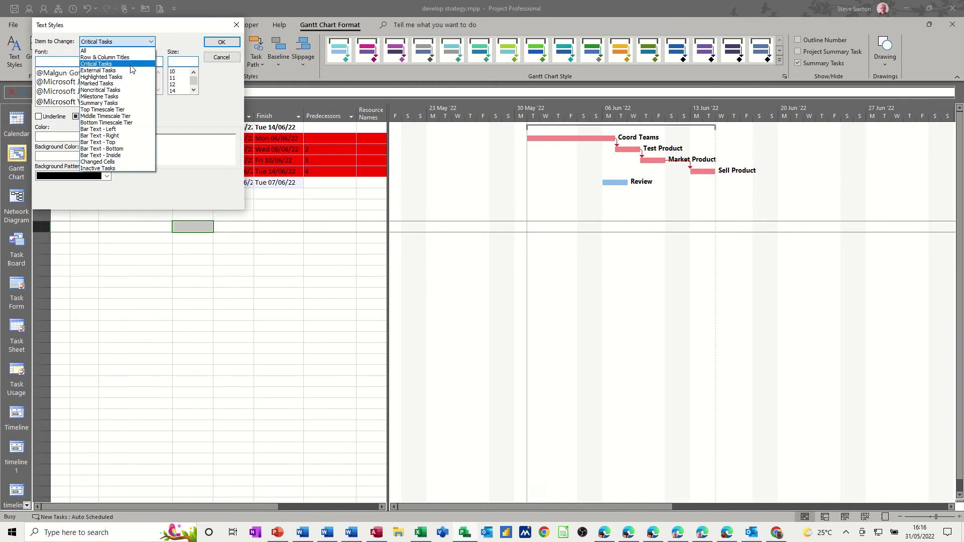
pyautogui.click(132, 65)
pyautogui.click(107, 156)
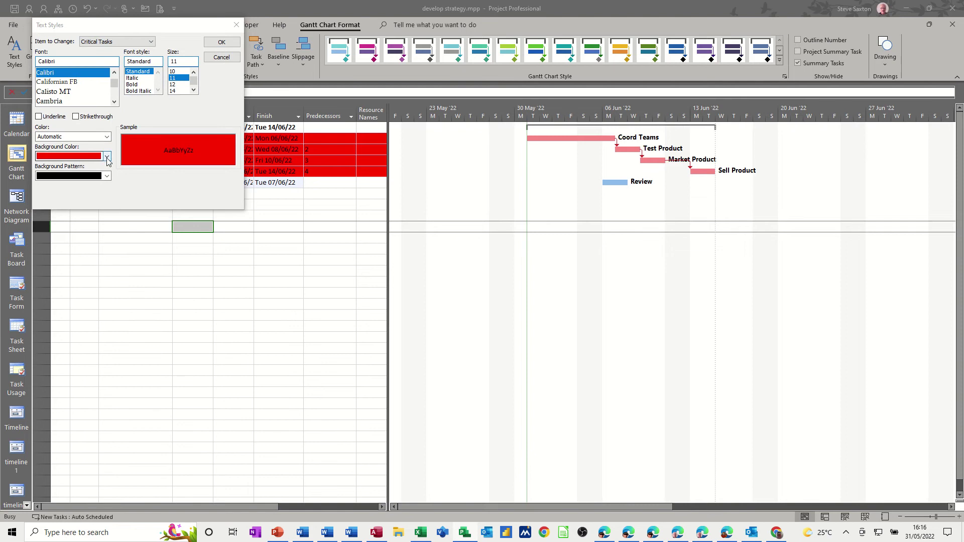
pyautogui.click(73, 172)
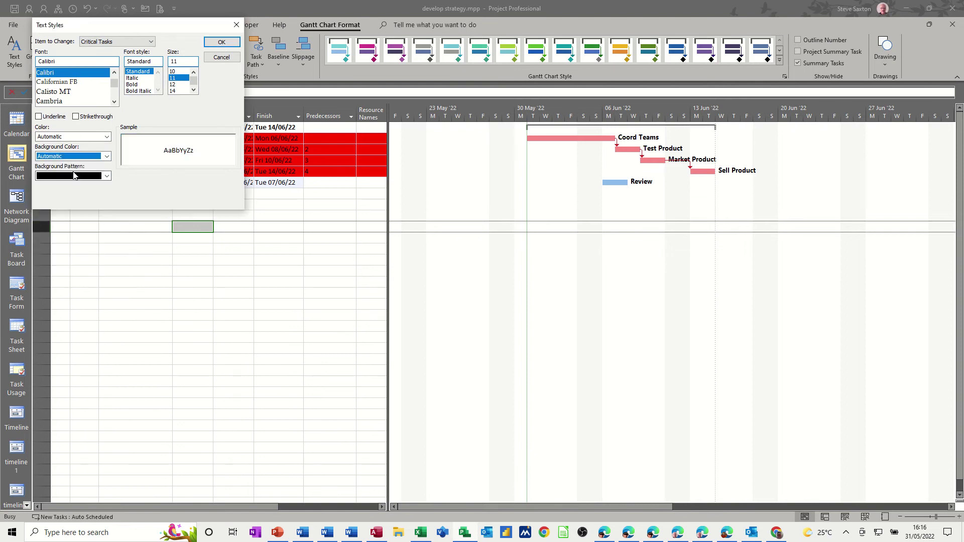
pyautogui.click(215, 44)
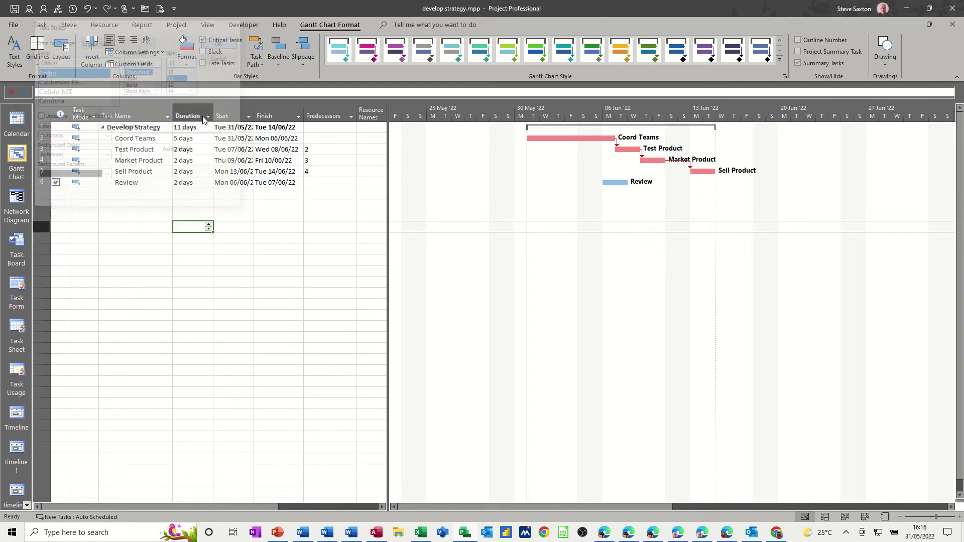
pyautogui.click(124, 139)
pyautogui.hotkey('shift', 'Down')
pyautogui.hotkey('shift', 'Down')
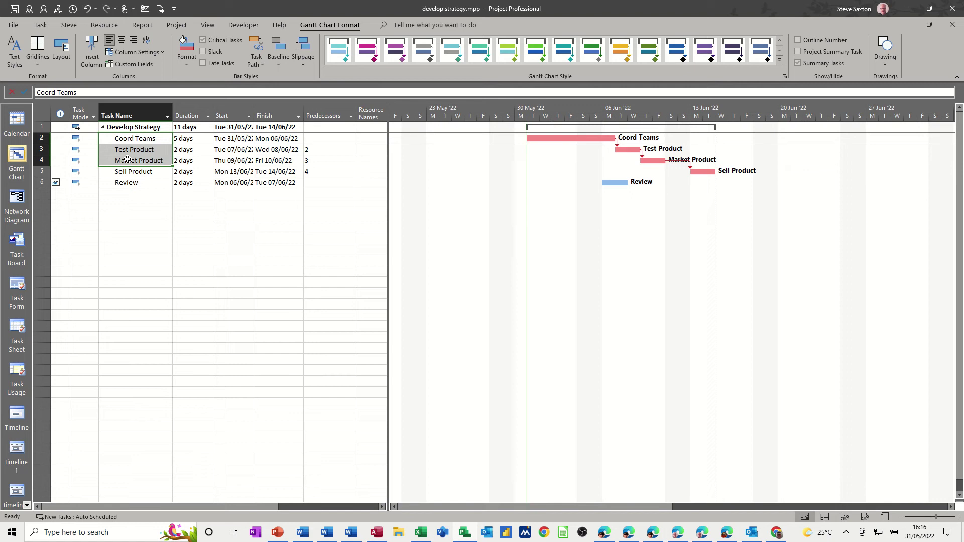
# - Highlight the Coord Teams, Test Product and Market Product names in dark green
pyautogui.click(146, 39)
pyautogui.click(48, 24)
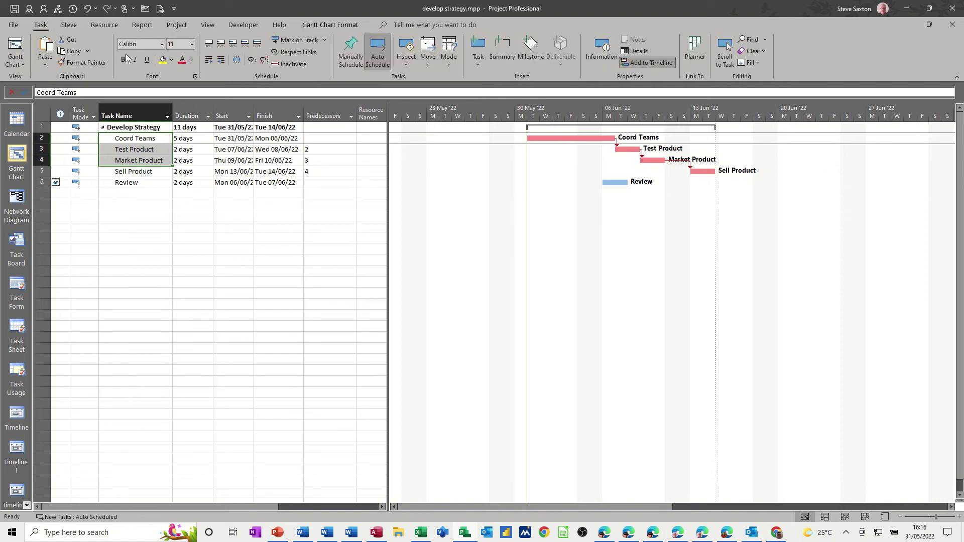
pyautogui.click(171, 60)
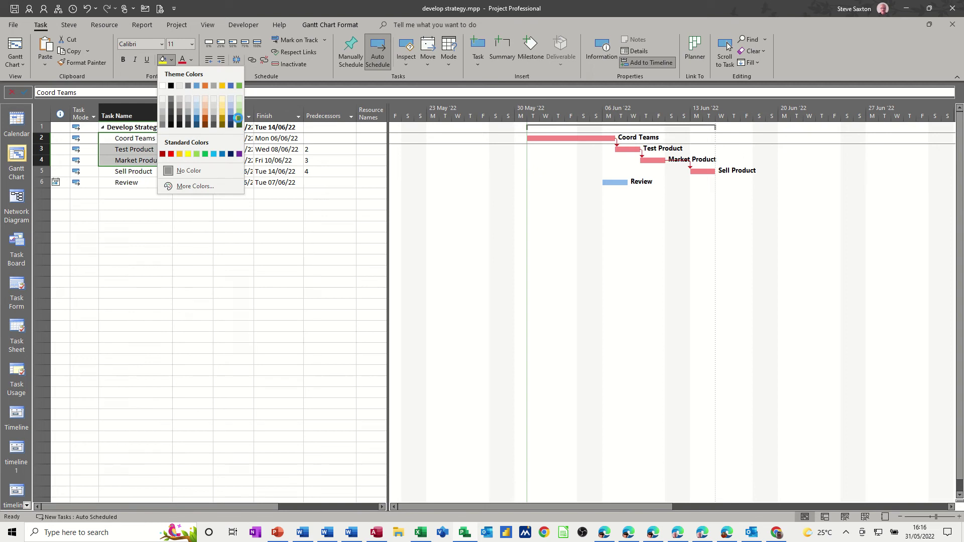
pyautogui.click(238, 118)
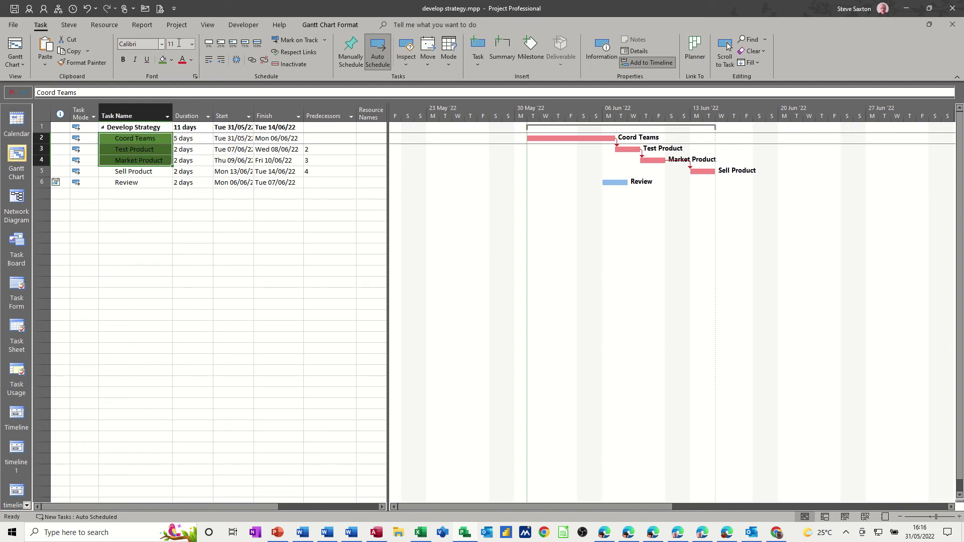
# - Reopen Text Styles and show the Item to Change list
pyautogui.click(326, 25)
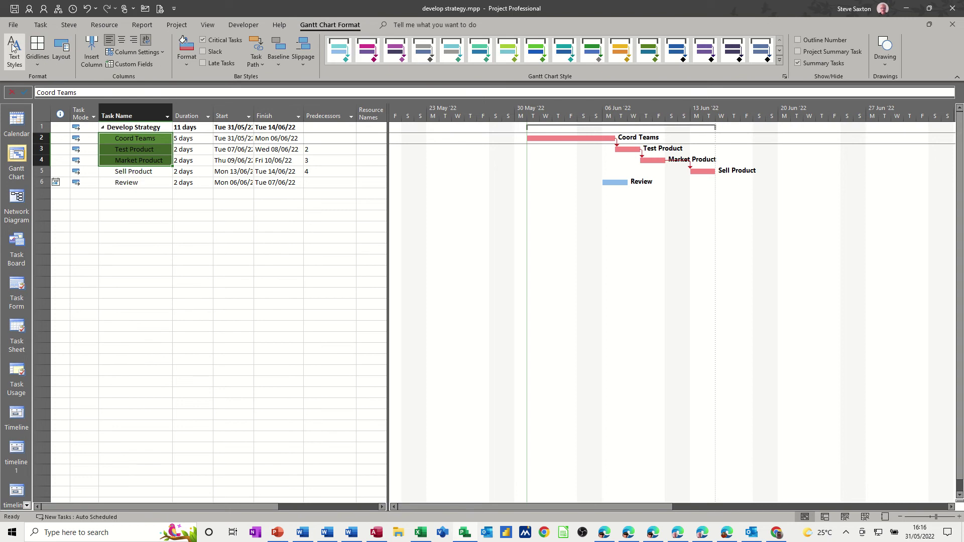
pyautogui.click(20, 60)
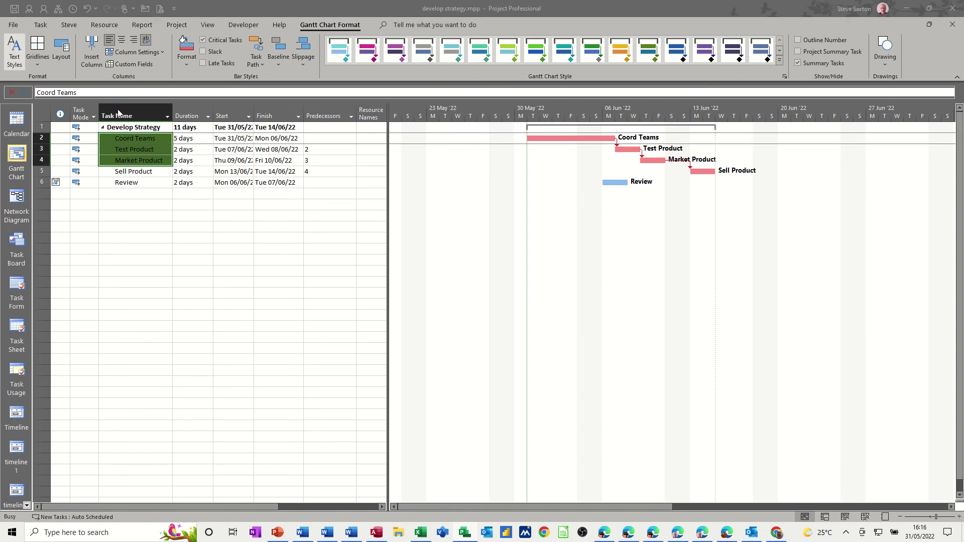
pyautogui.click(151, 41)
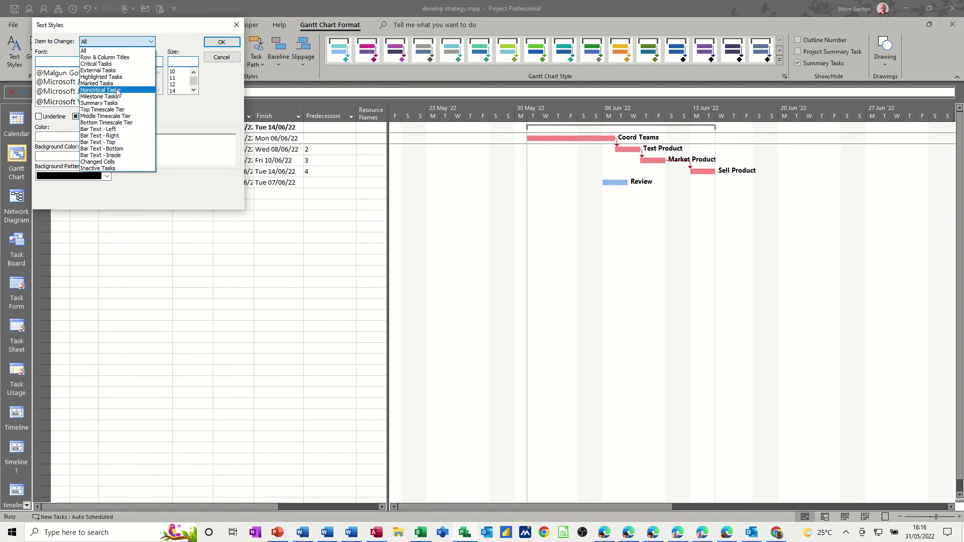
# - Cancel the Text Styles dialog unchanged and clear the three-task selection
pyautogui.click(219, 62)
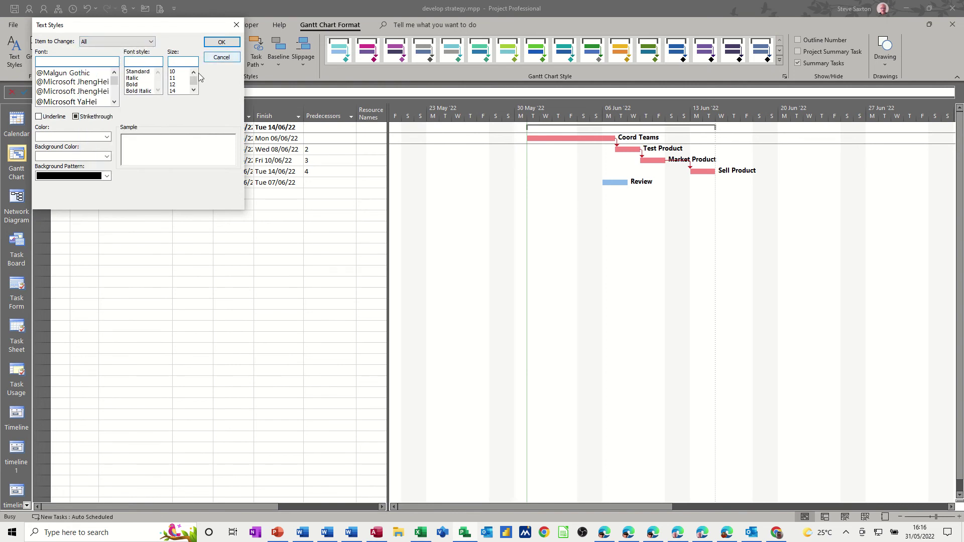
pyautogui.click(221, 57)
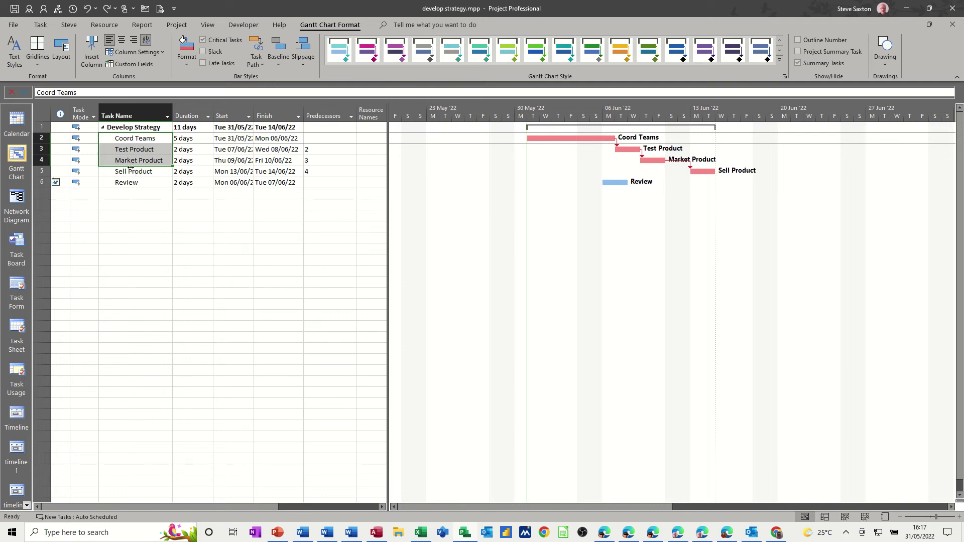
pyautogui.click(150, 195)
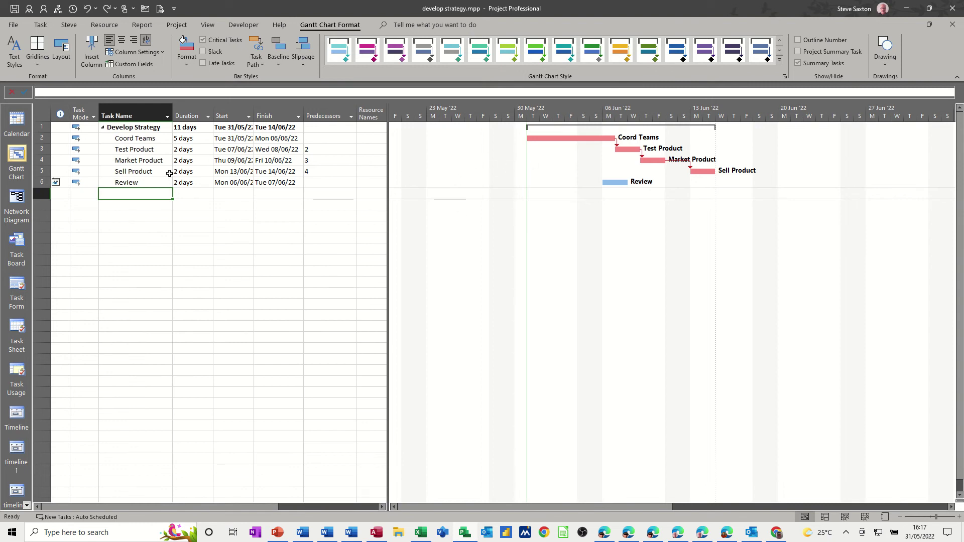
# - Set the Gantt Rows gridlines to a solid red line
pyautogui.click(36, 68)
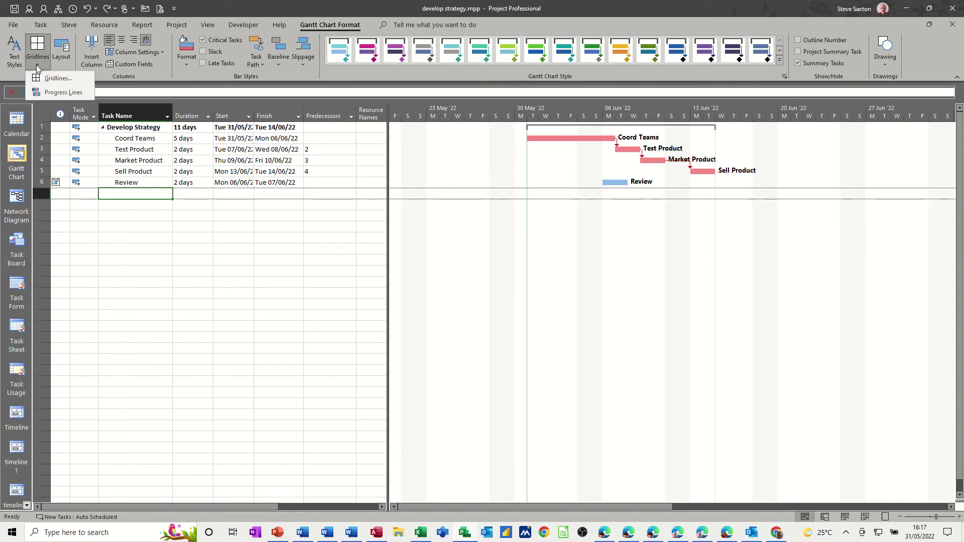
pyautogui.click(54, 78)
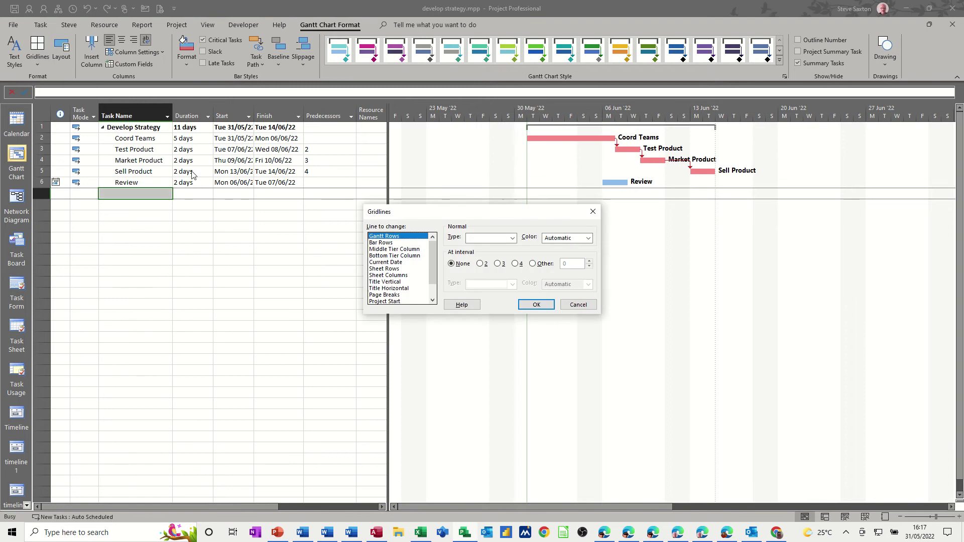
pyautogui.moveTo(400, 216); pyautogui.dragTo(285, 217)
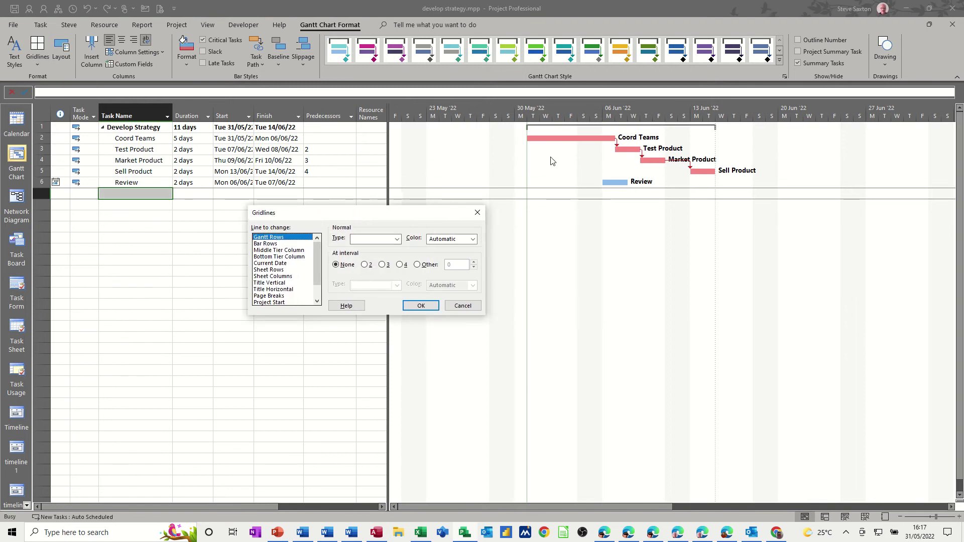
pyautogui.click(396, 239)
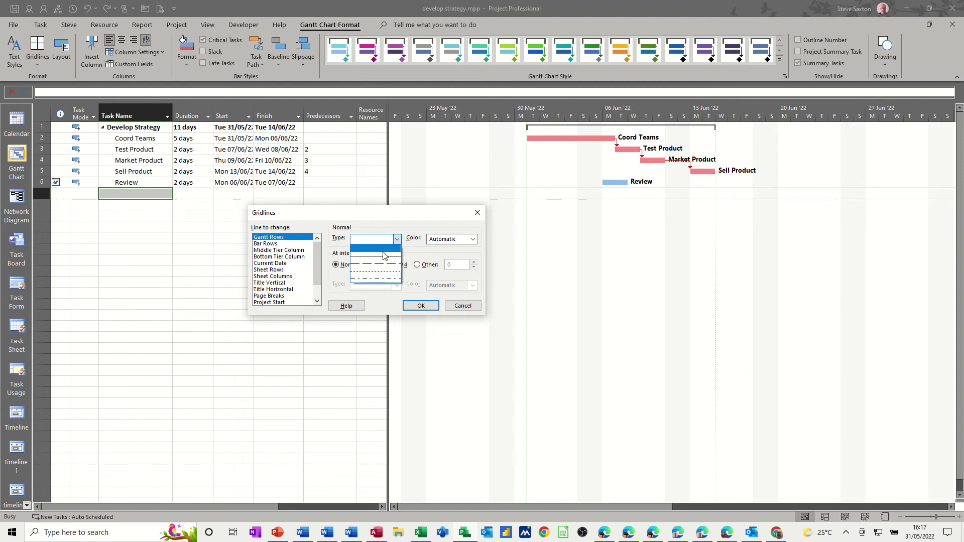
pyautogui.click(383, 256)
pyautogui.click(471, 239)
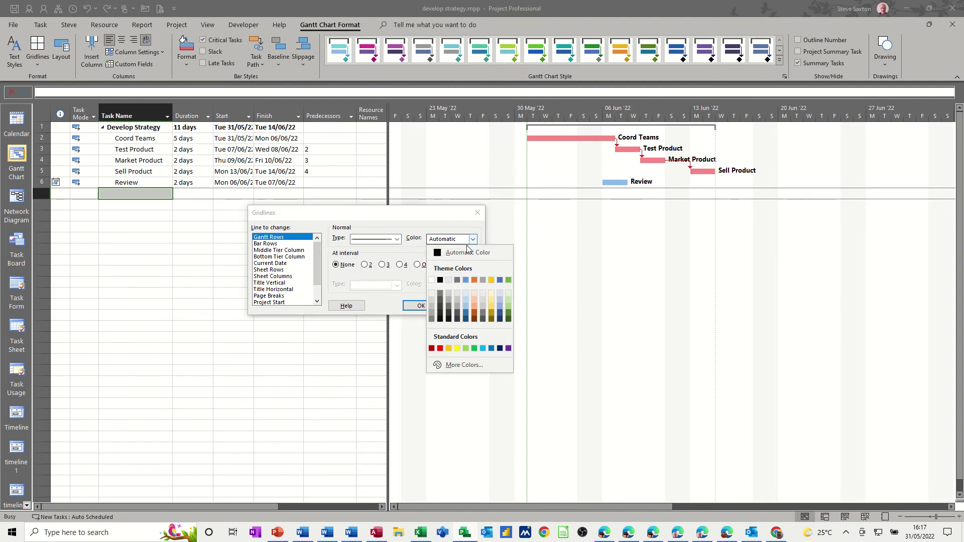
pyautogui.click(440, 348)
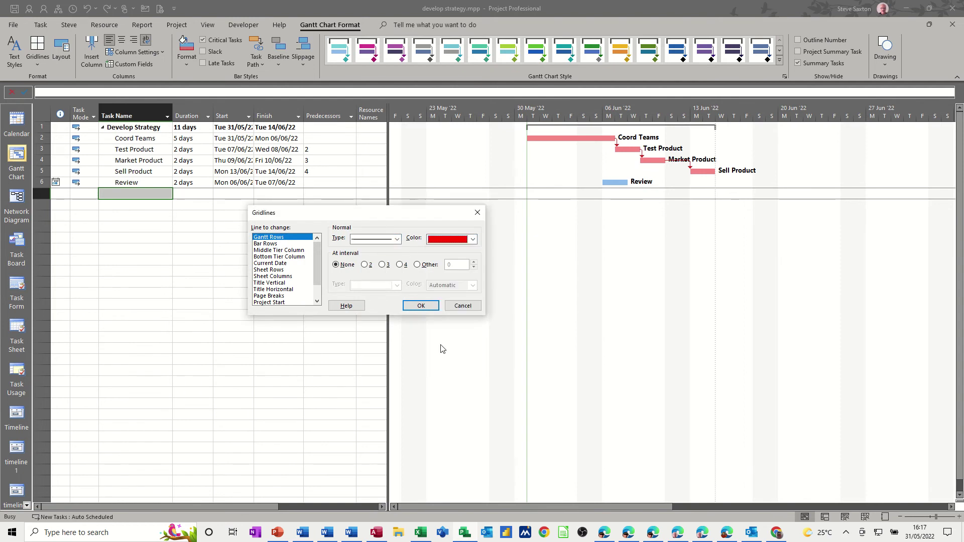
pyautogui.click(421, 305)
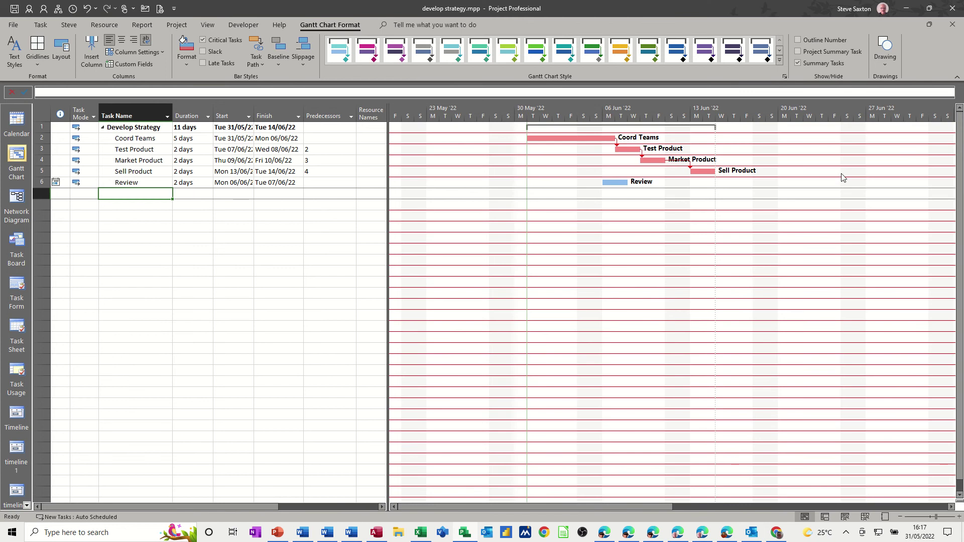
# - Set the Bar Rows gridlines to a solid red line
pyautogui.click(40, 64)
pyautogui.click(55, 79)
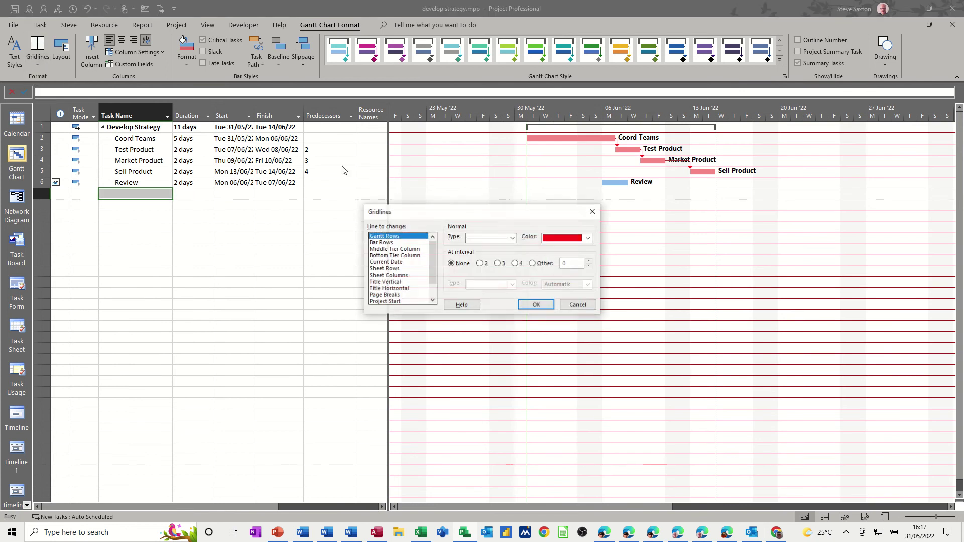
pyautogui.click(381, 243)
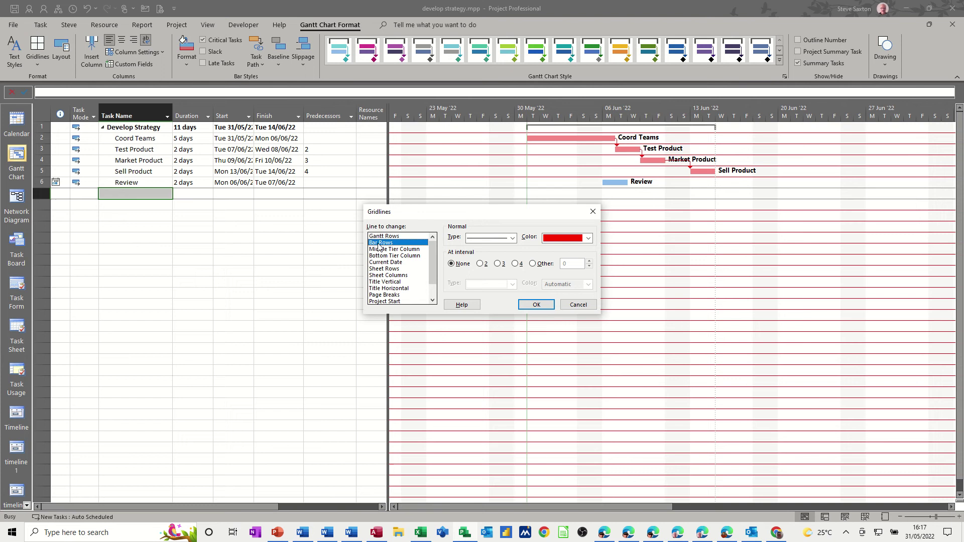
pyautogui.click(512, 238)
pyautogui.click(489, 258)
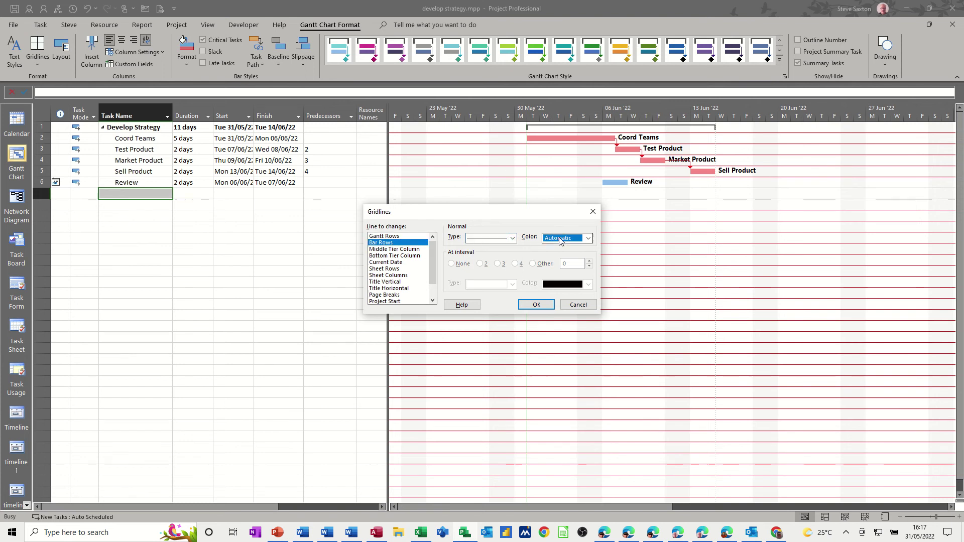
pyautogui.click(567, 238)
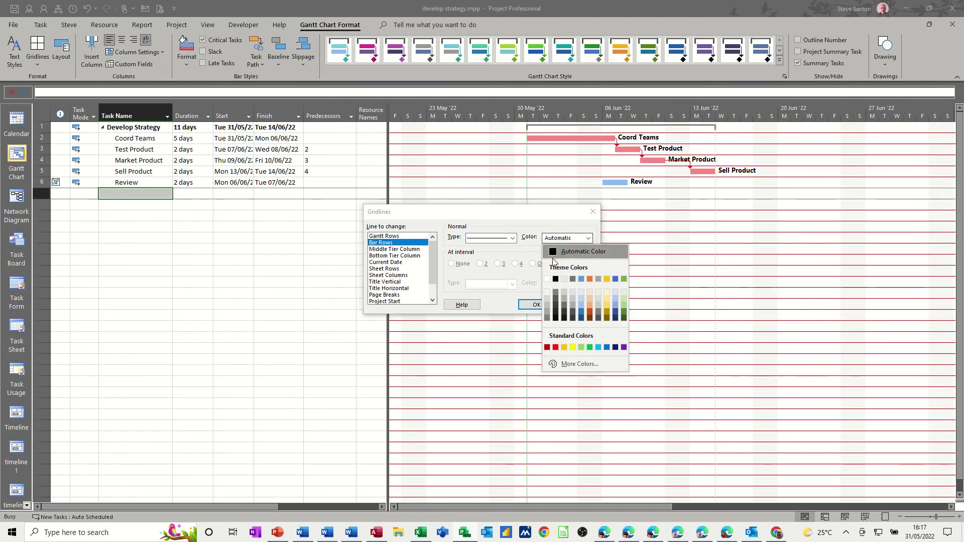
pyautogui.click(555, 347)
pyautogui.click(531, 304)
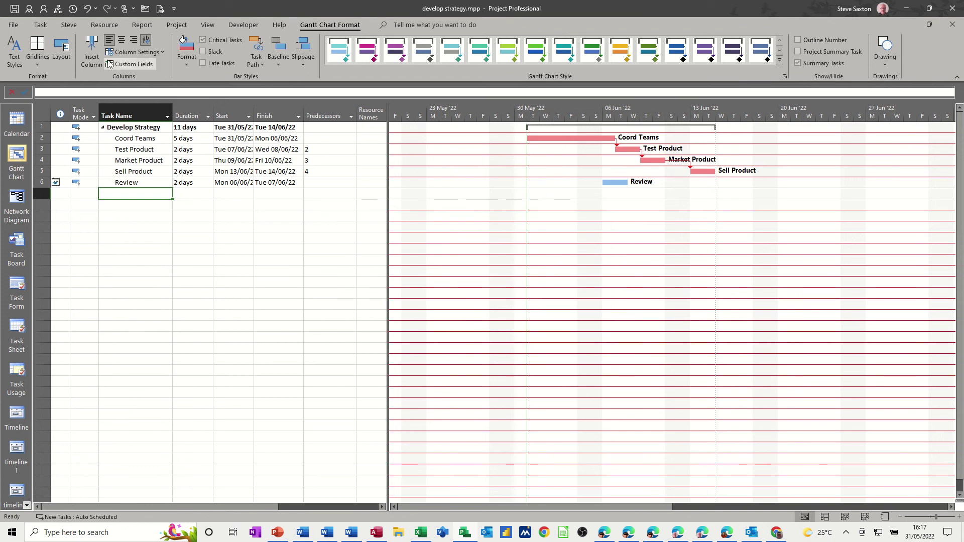
# - Make the Sheet Columns gridlines red
pyautogui.click(38, 55)
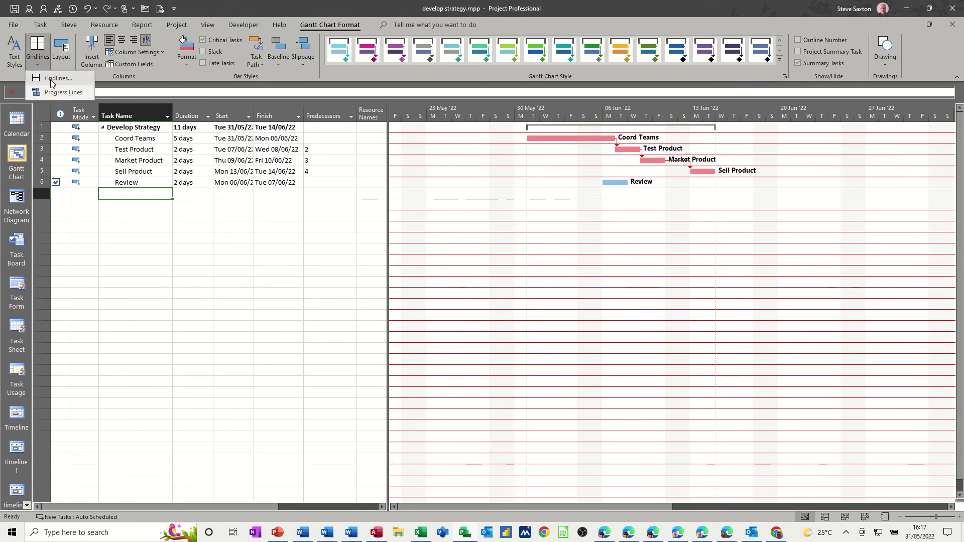
pyautogui.click(53, 80)
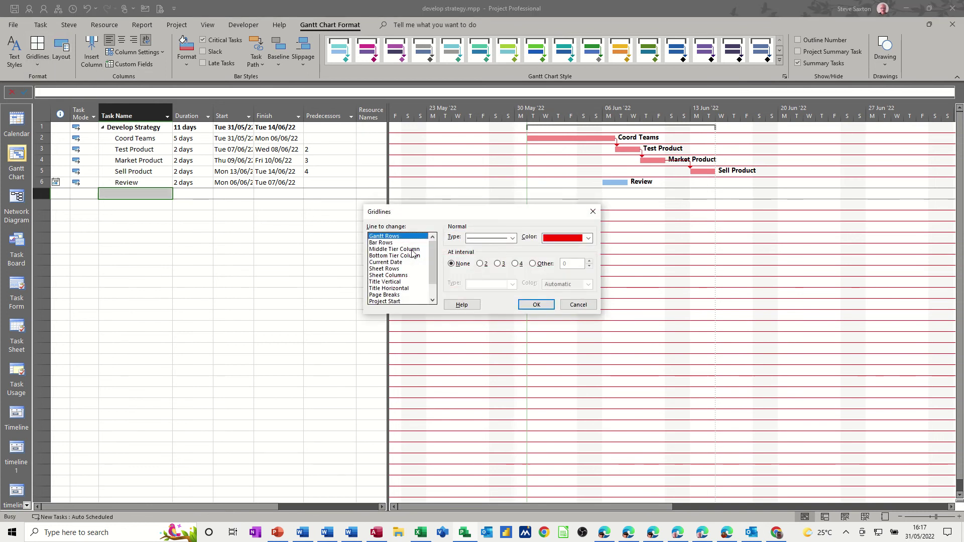
pyautogui.click(387, 277)
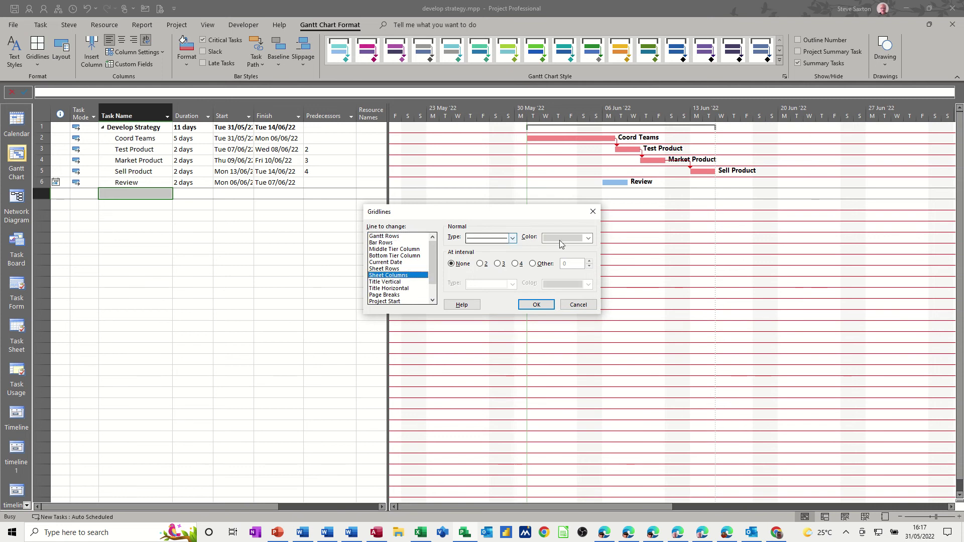
pyautogui.click(587, 238)
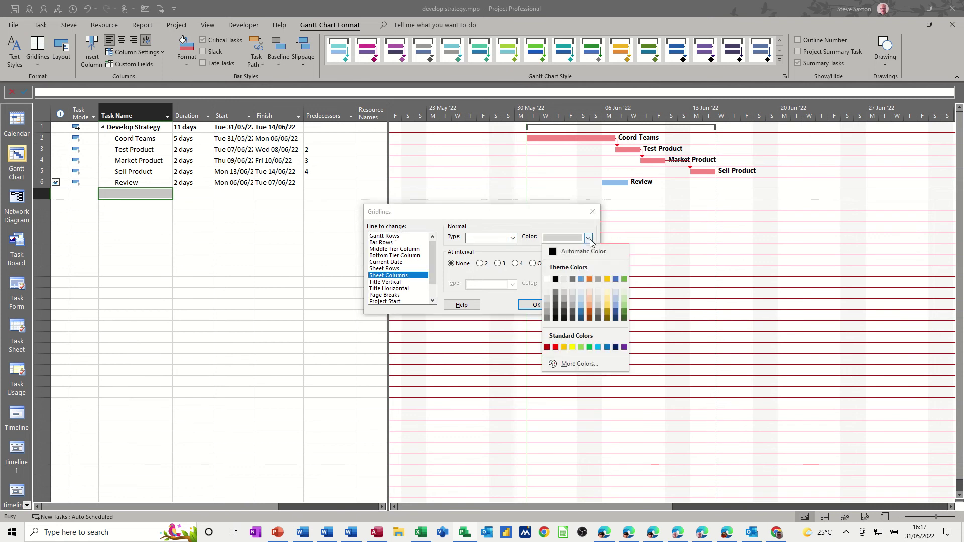
pyautogui.click(555, 347)
pyautogui.click(533, 304)
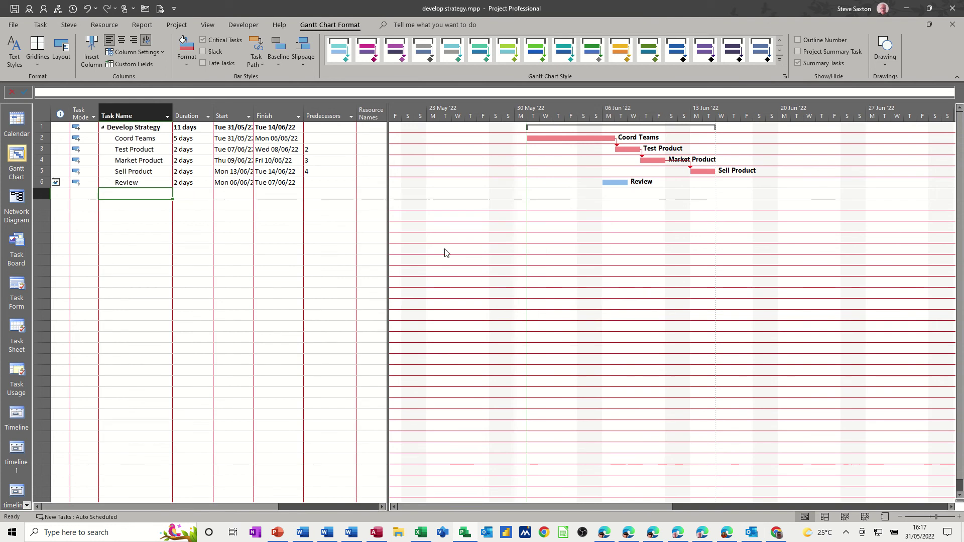
# - Make the Middle Tier Column gridlines red
pyautogui.click(36, 63)
pyautogui.click(55, 77)
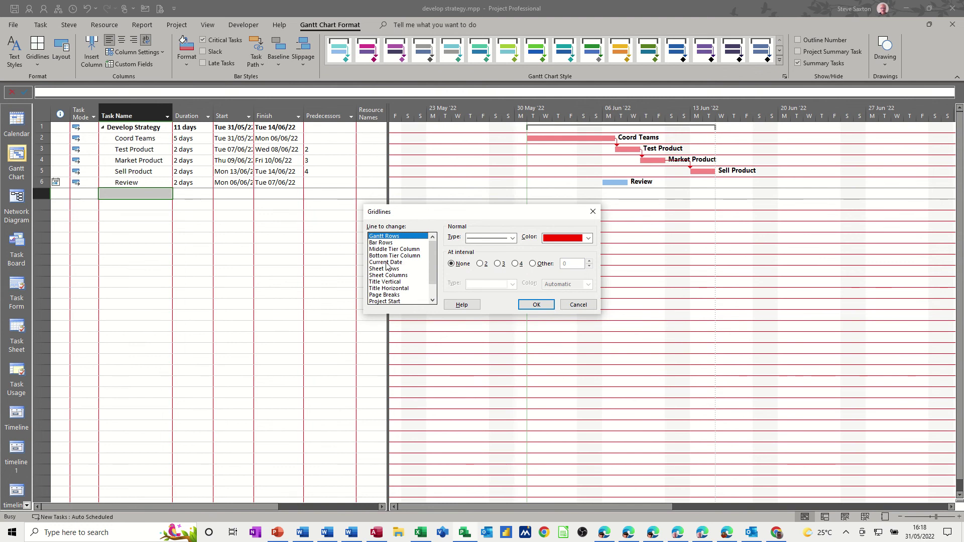
pyautogui.click(387, 262)
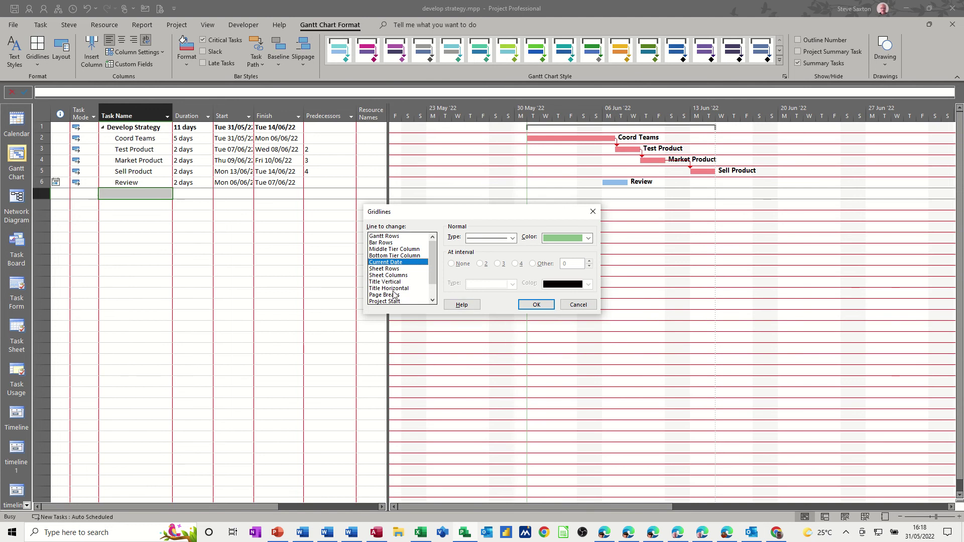
pyautogui.click(389, 250)
pyautogui.click(588, 238)
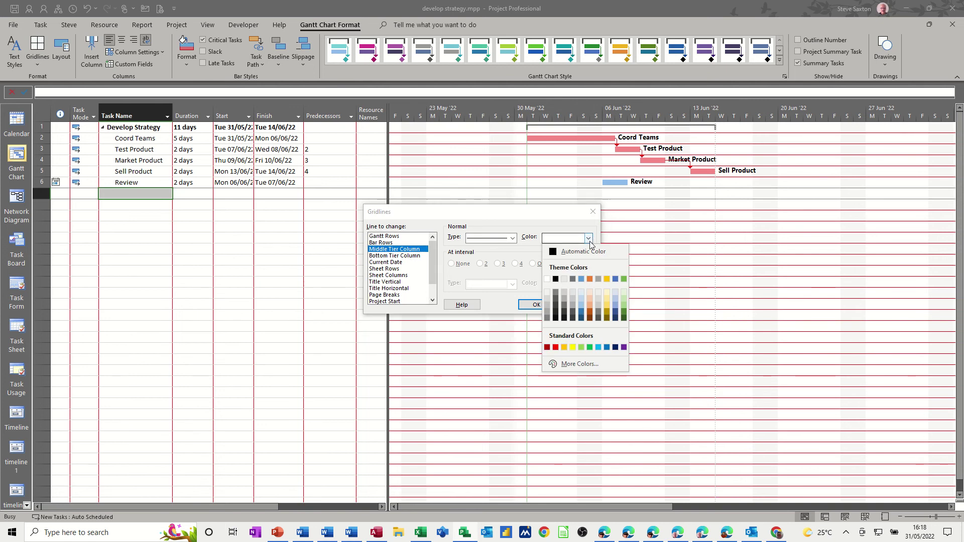
pyautogui.click(558, 350)
pyautogui.click(546, 310)
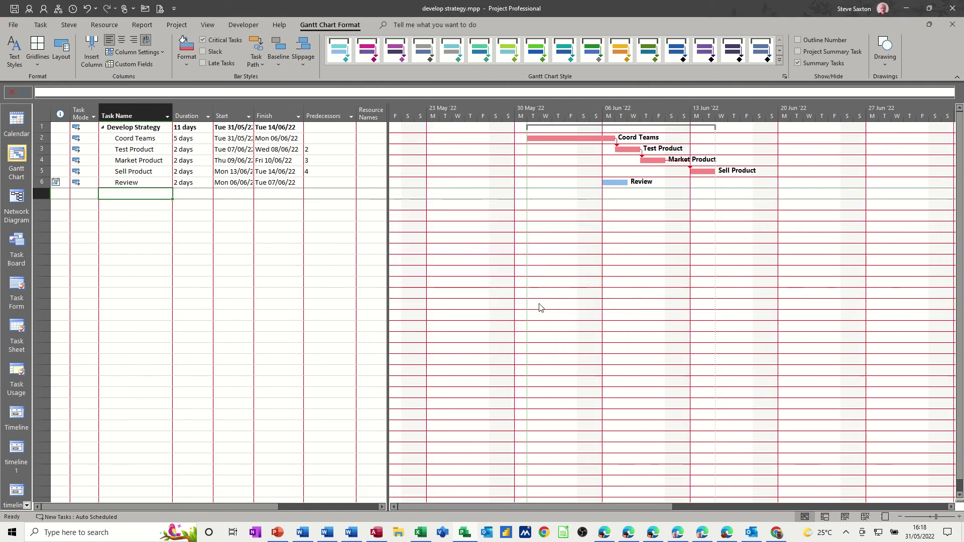
# - Set the Bottom Tier Column gridlines to a solid red line
pyautogui.click(38, 58)
pyautogui.click(51, 81)
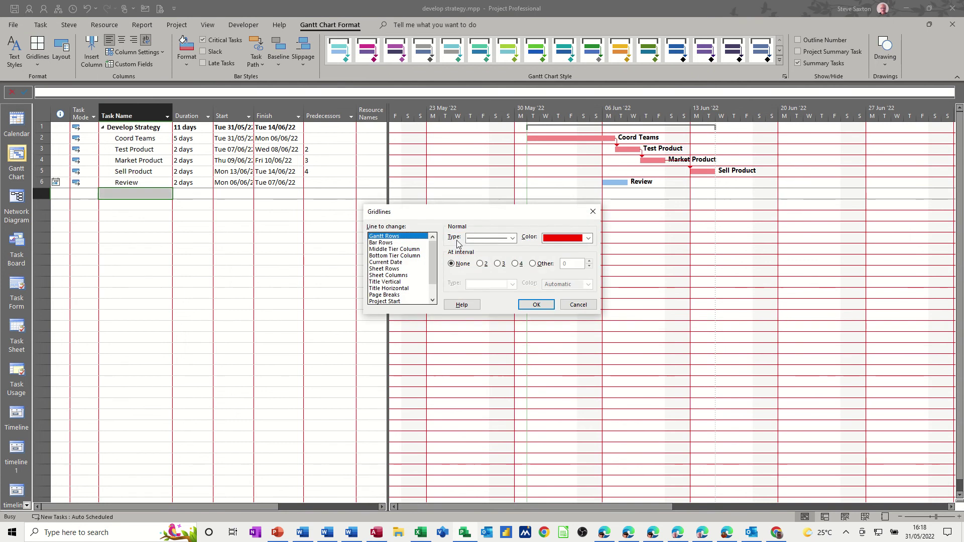
pyautogui.click(394, 256)
pyautogui.click(512, 238)
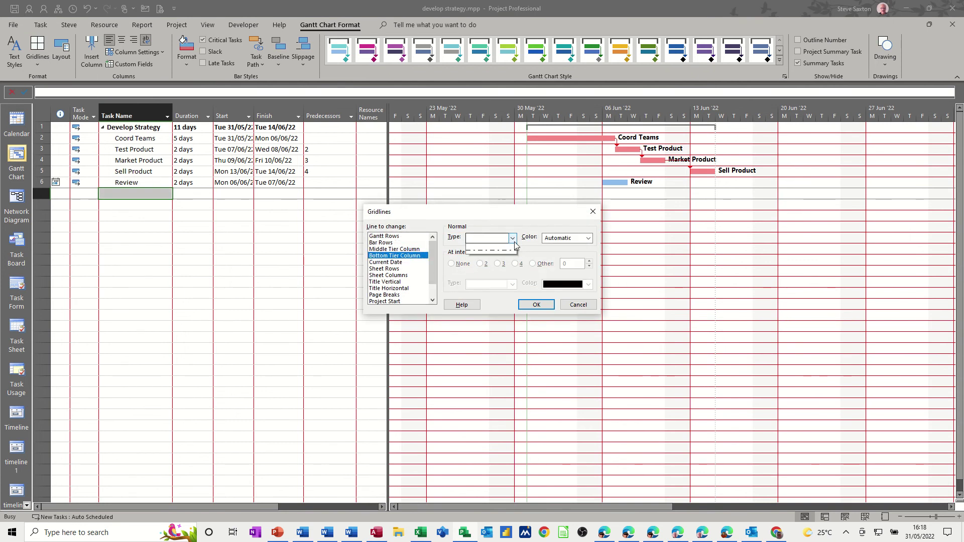
pyautogui.click(495, 251)
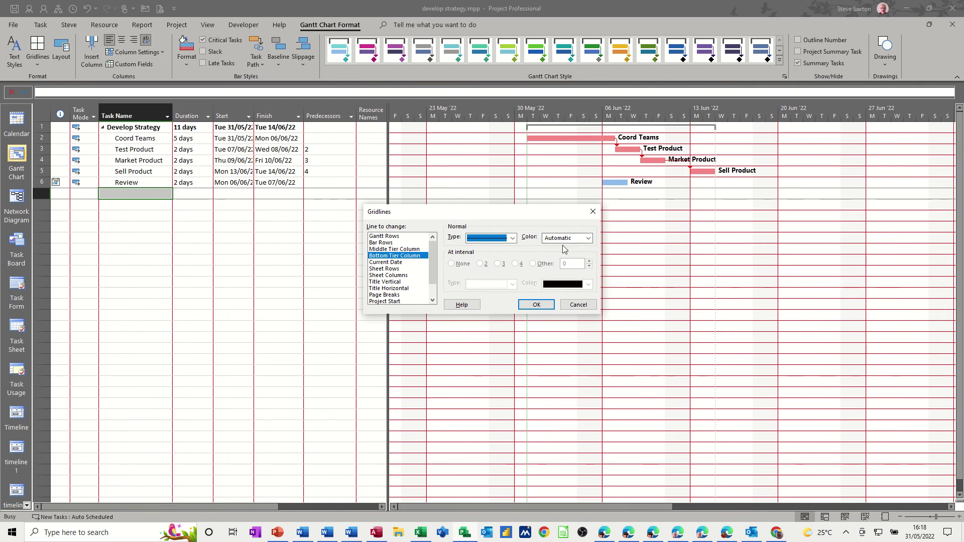
pyautogui.click(583, 239)
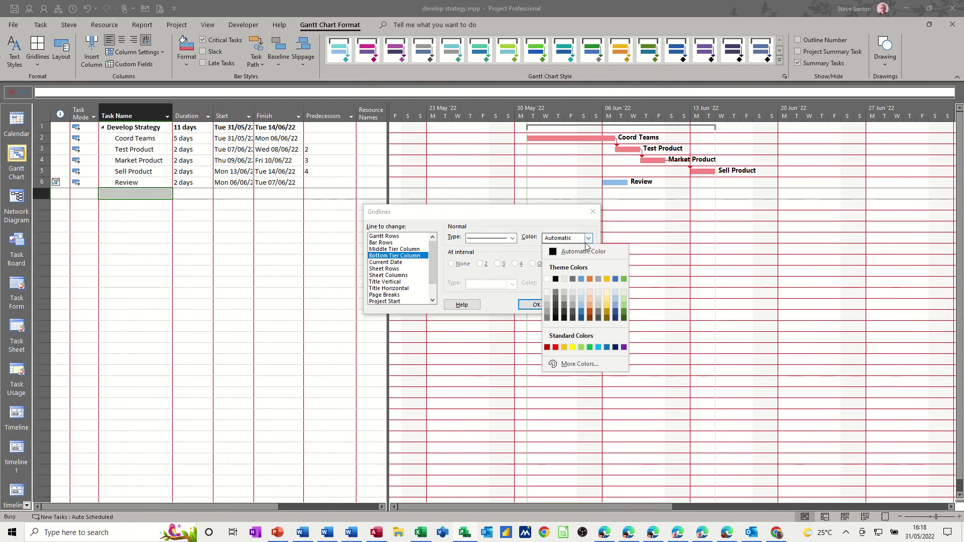
pyautogui.click(555, 348)
pyautogui.click(534, 305)
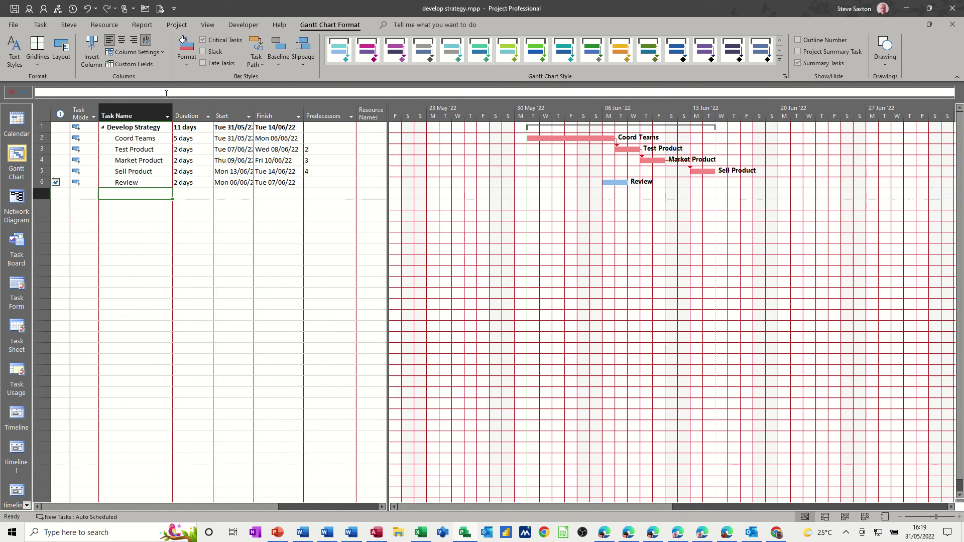
# - Append an 's' to the row 6 task name in the entry bar, making it Reviews
pyautogui.click(138, 184)
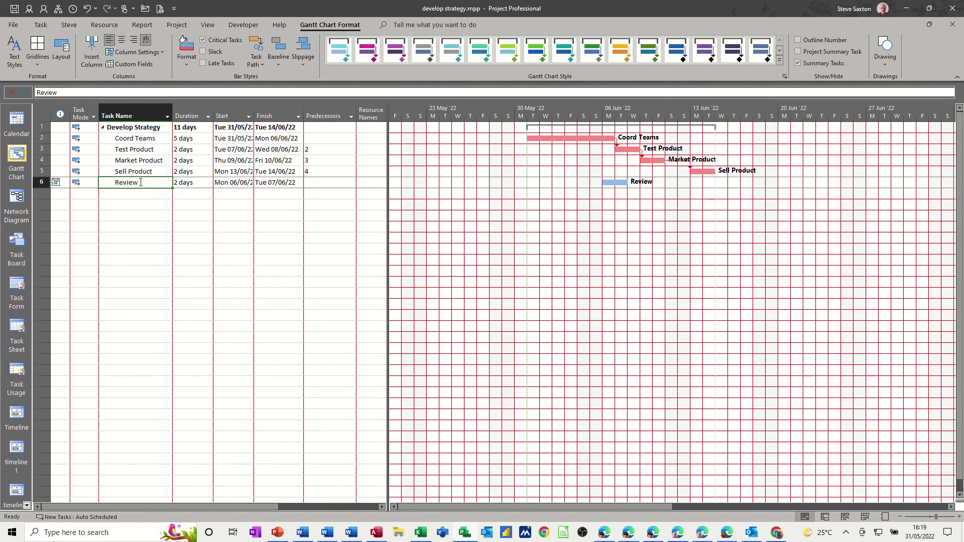
pyautogui.click(138, 184)
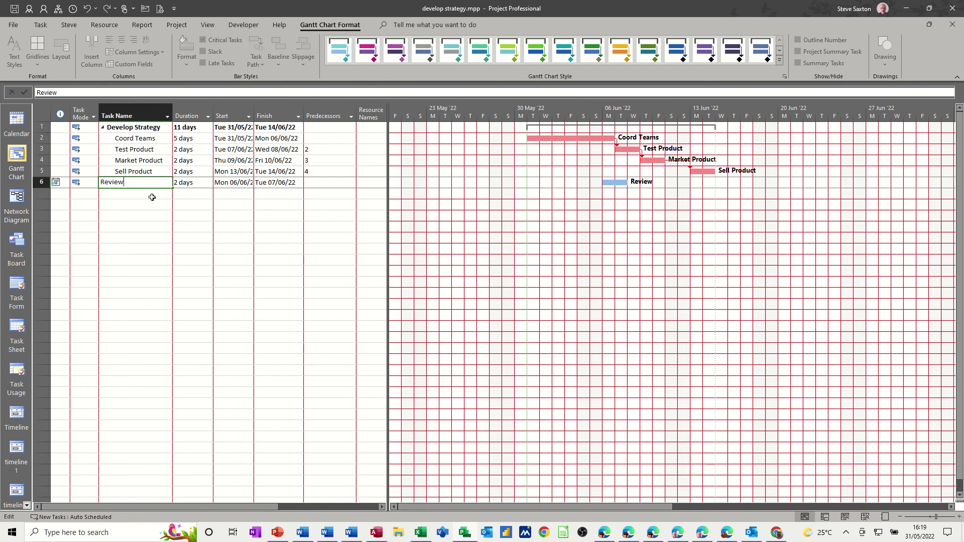
pyautogui.click(132, 192)
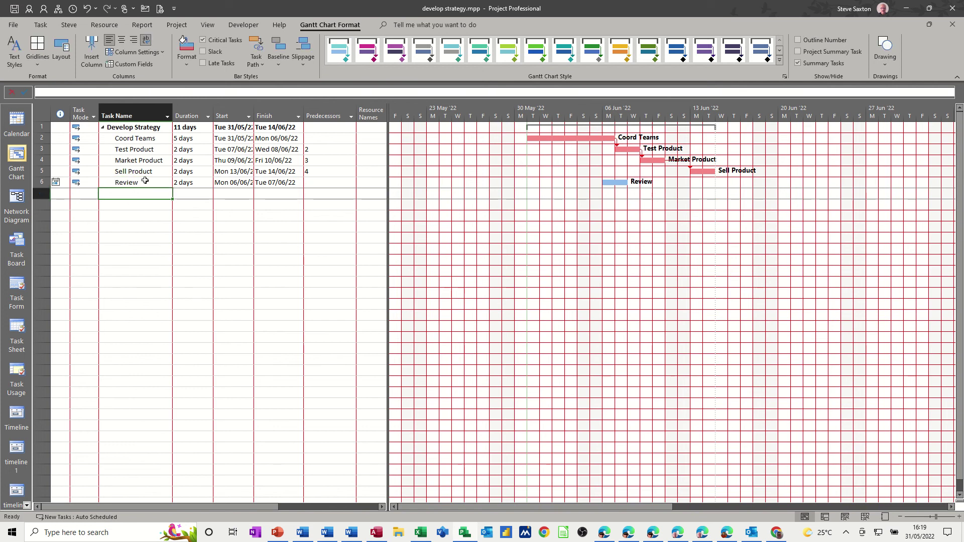
pyautogui.doubleClick(145, 184)
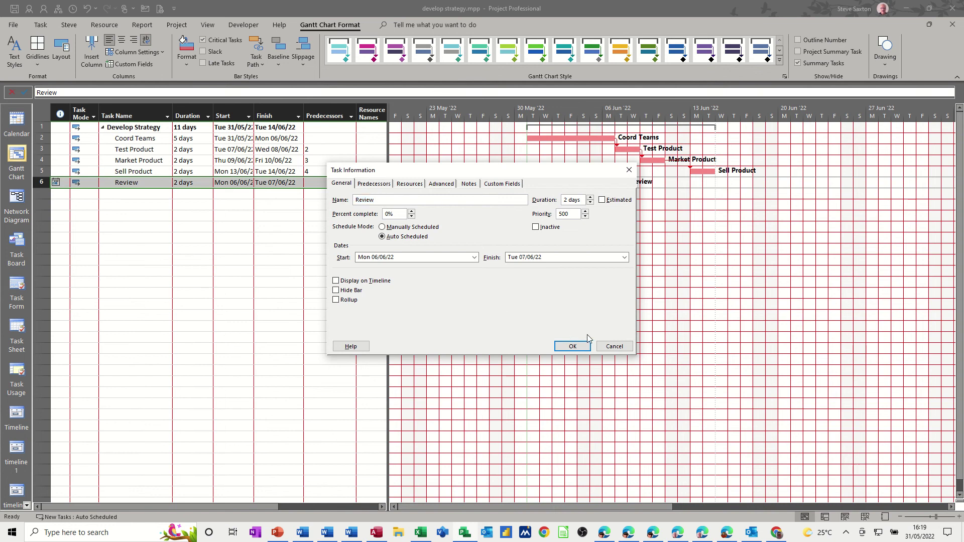
pyautogui.click(610, 347)
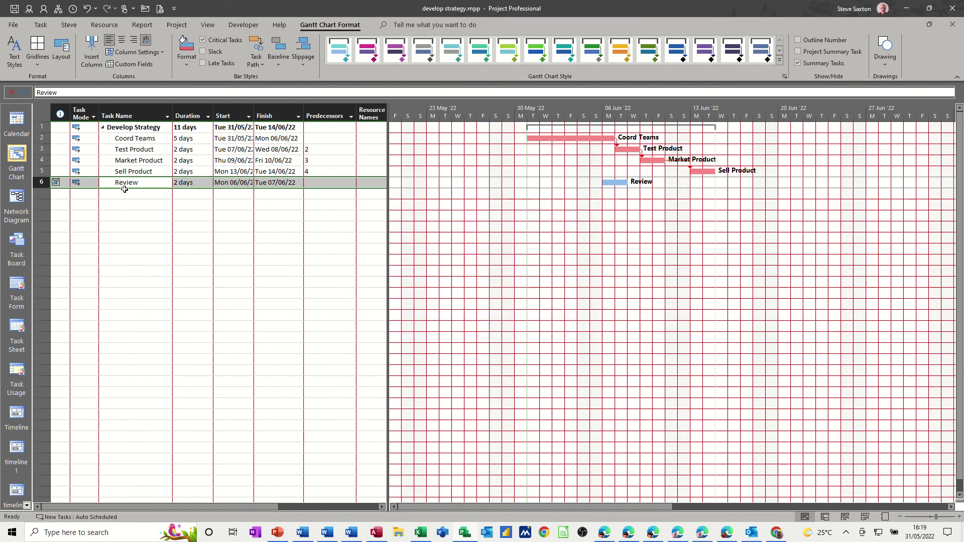
pyautogui.click(60, 92)
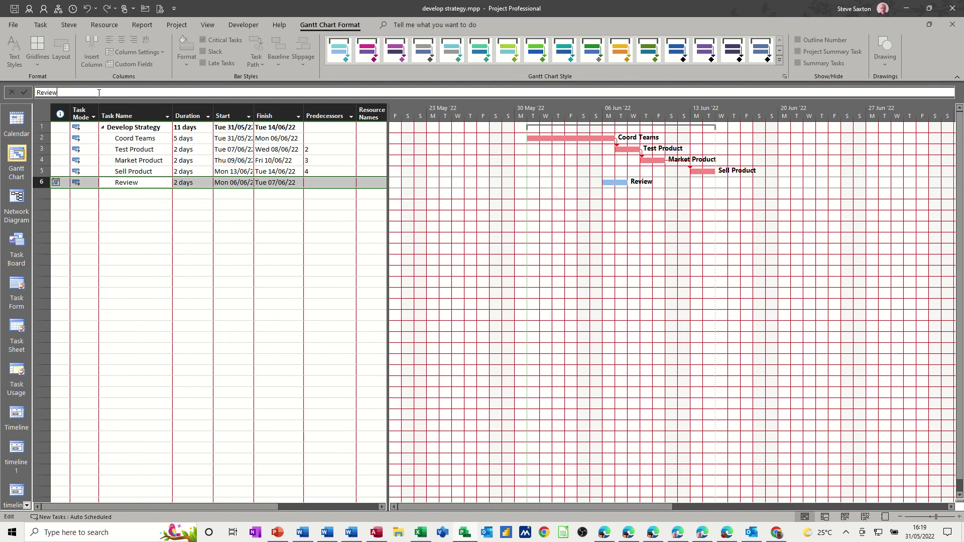
pyautogui.write('s')
pyautogui.click(27, 93)
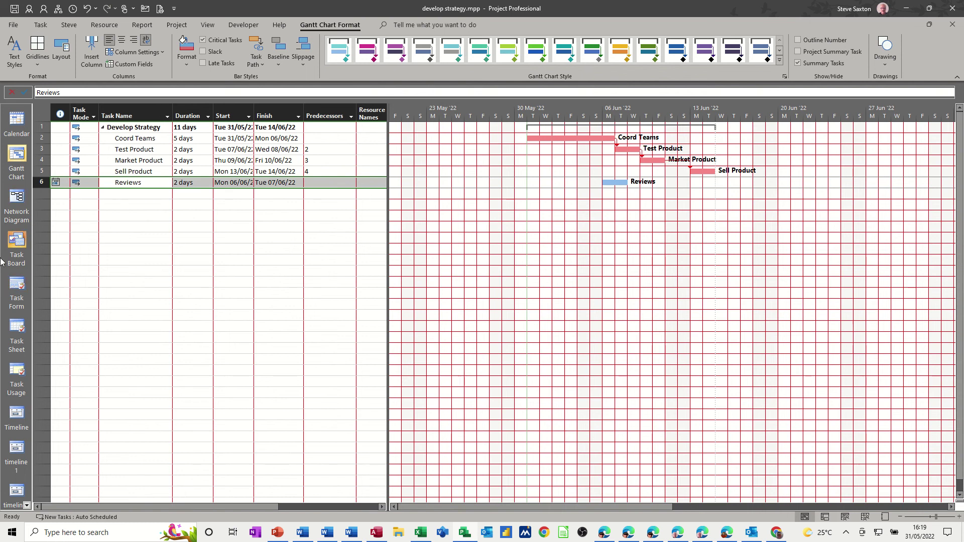
pyautogui.rightClick(3, 284)
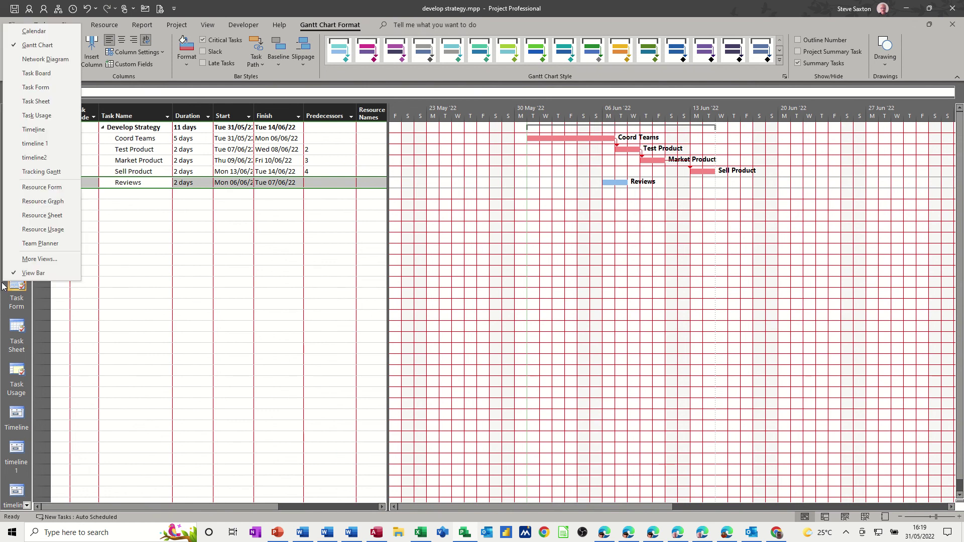
pyautogui.click(30, 275)
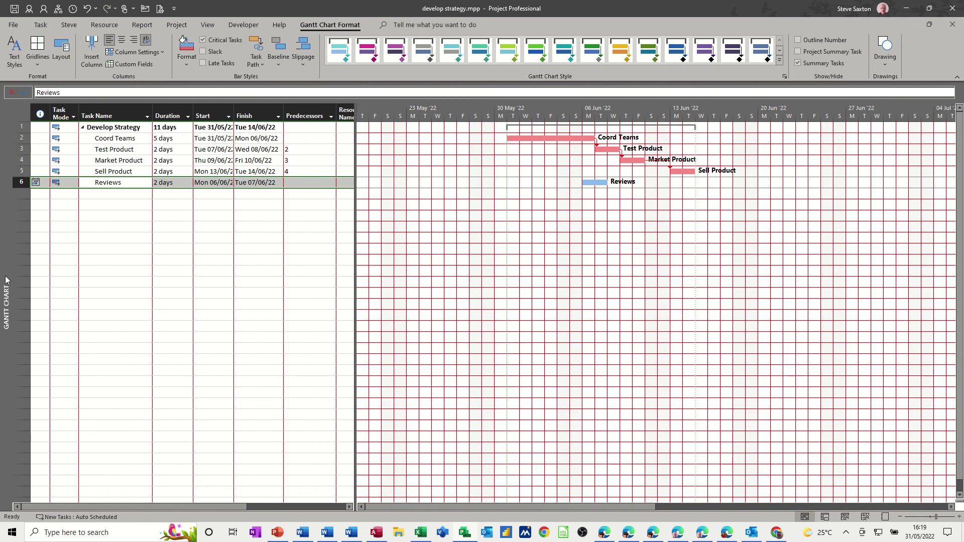
pyautogui.rightClick(3, 189)
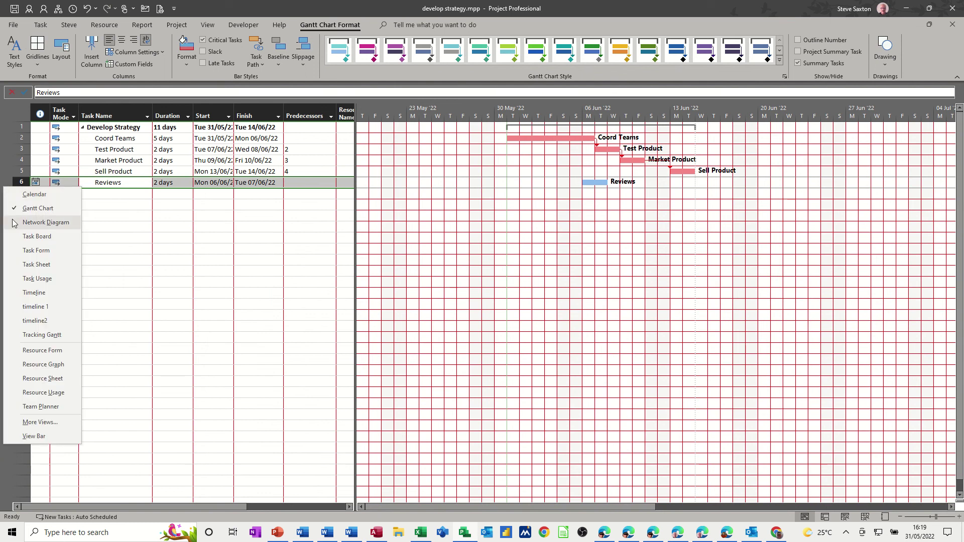
pyautogui.click(34, 440)
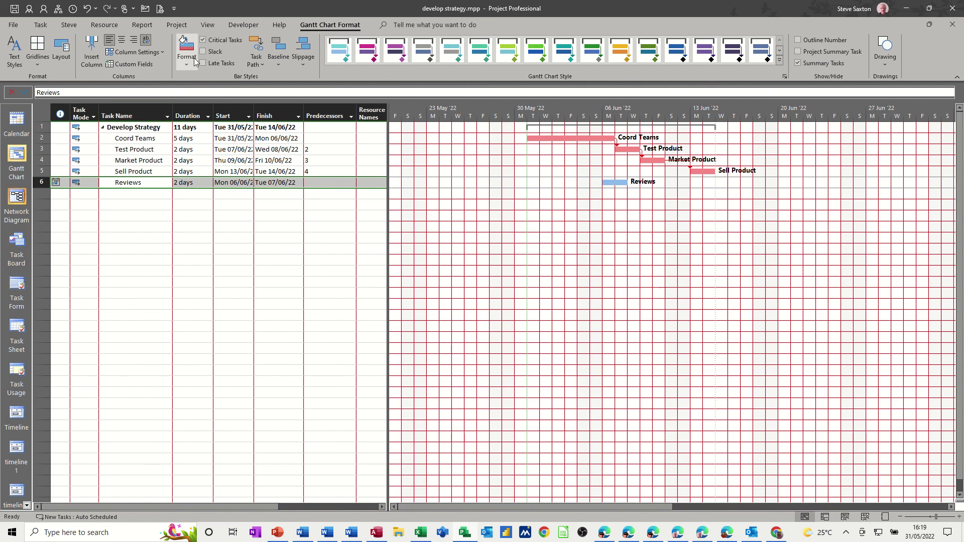
# - Apply the Detail Gantt view from the More Views list
pyautogui.click(206, 26)
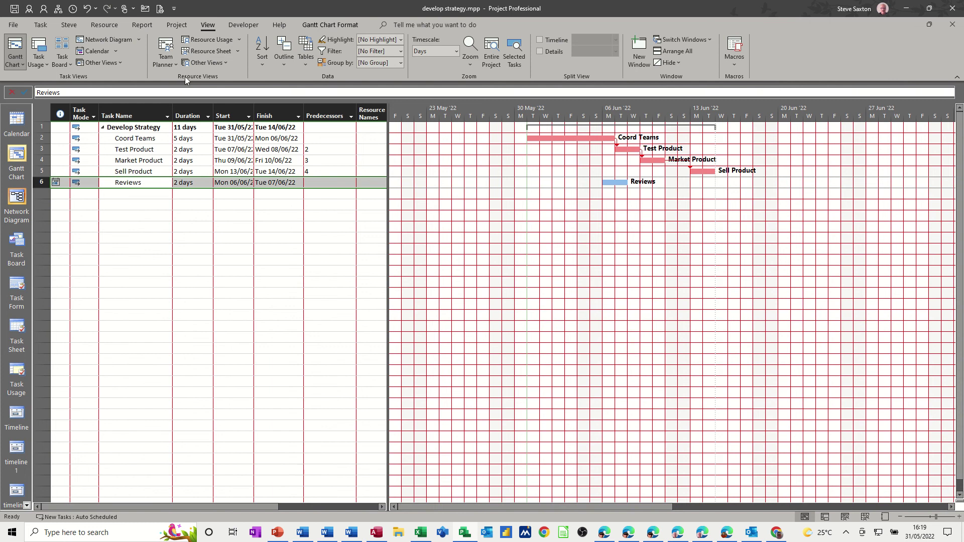
pyautogui.click(208, 65)
pyautogui.click(221, 140)
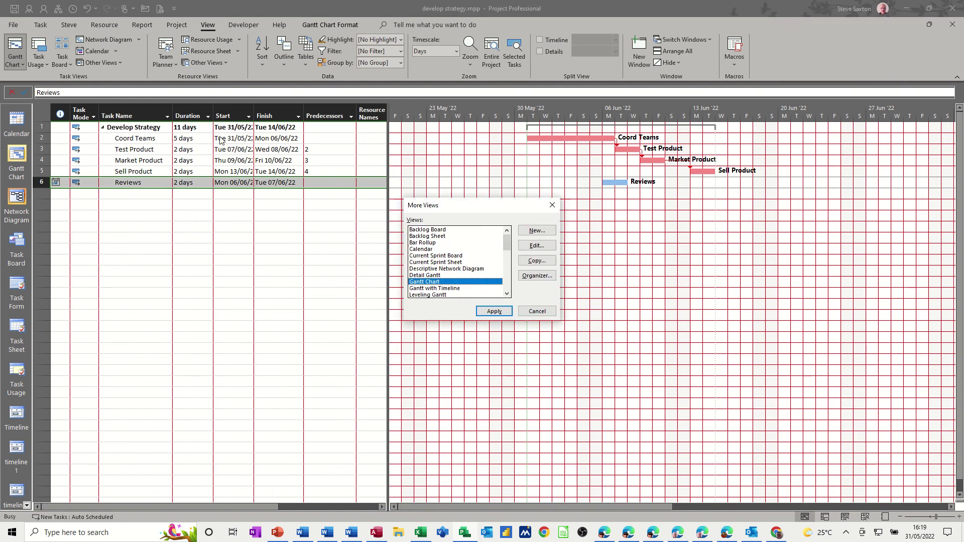
pyautogui.click(427, 276)
pyautogui.click(494, 312)
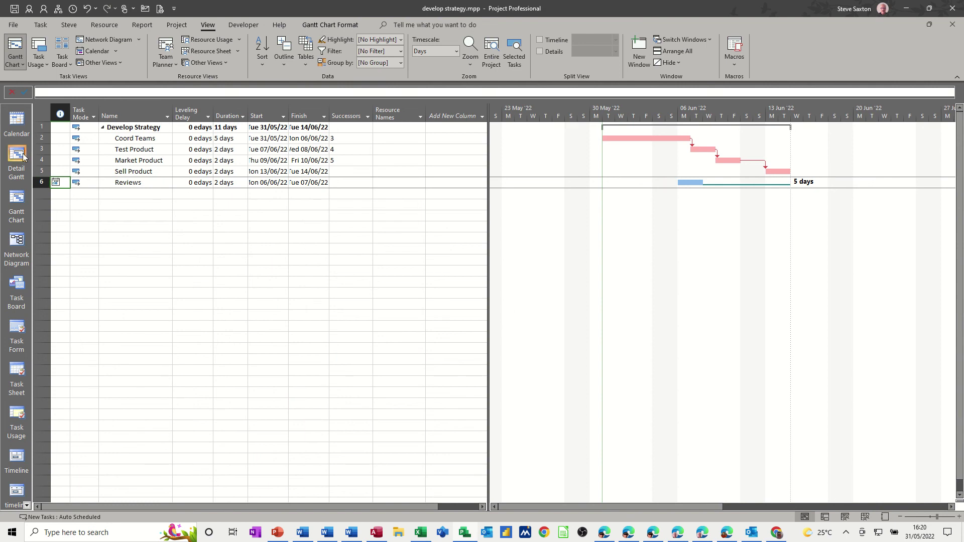
# - Switch between Gantt Chart and Detail Gantt, then check the new-task scheduling mode
pyautogui.click(19, 200)
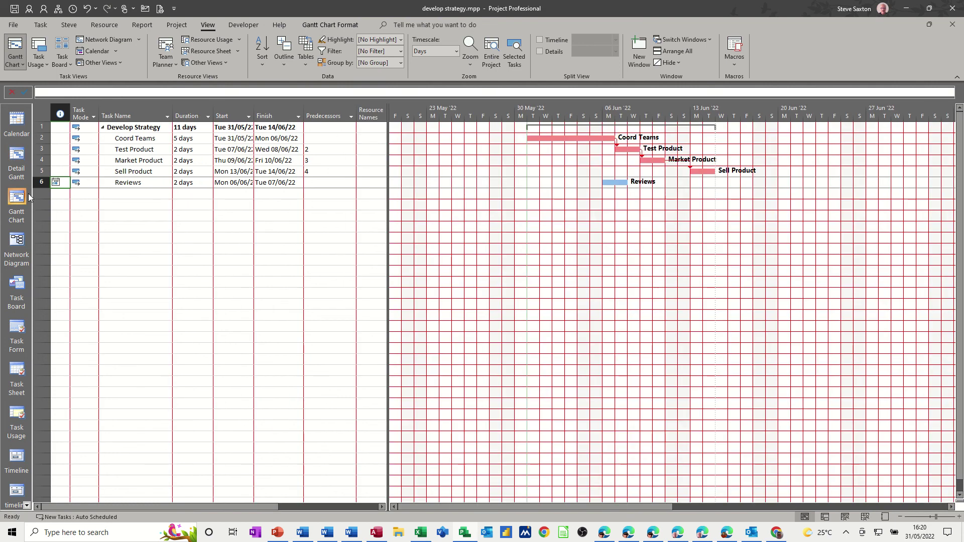
pyautogui.click(17, 160)
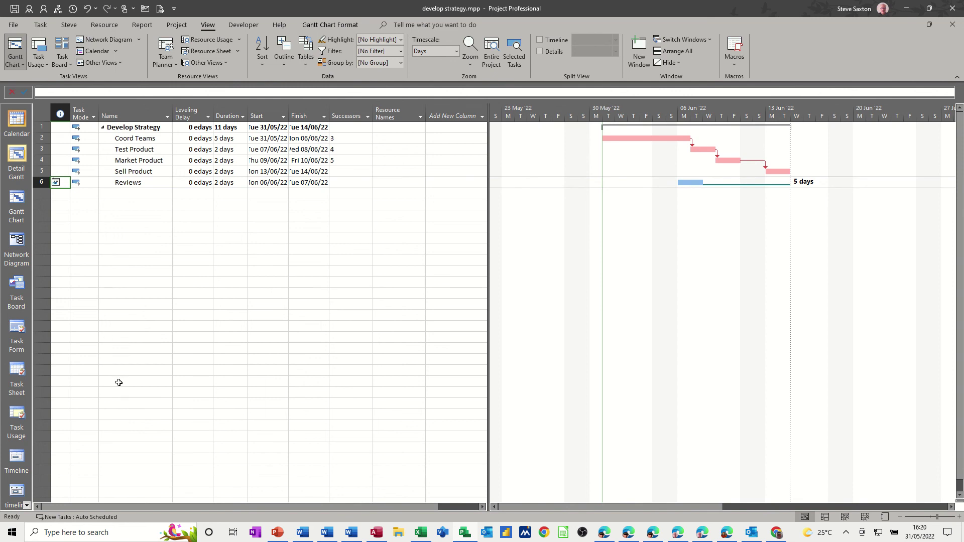
pyautogui.click(79, 517)
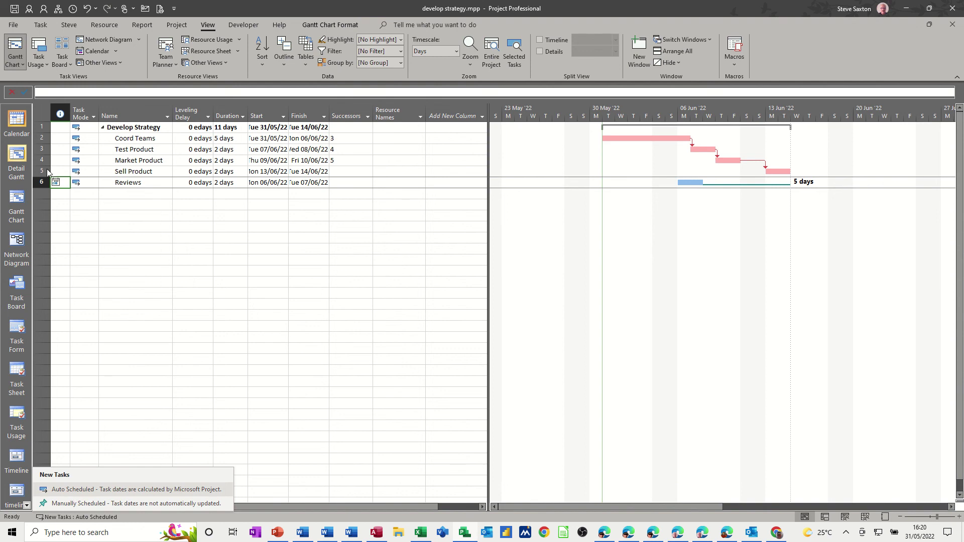
# - In the Schedule options, keep new tasks Auto Scheduled and apply this to All New Projects
pyautogui.click(18, 29)
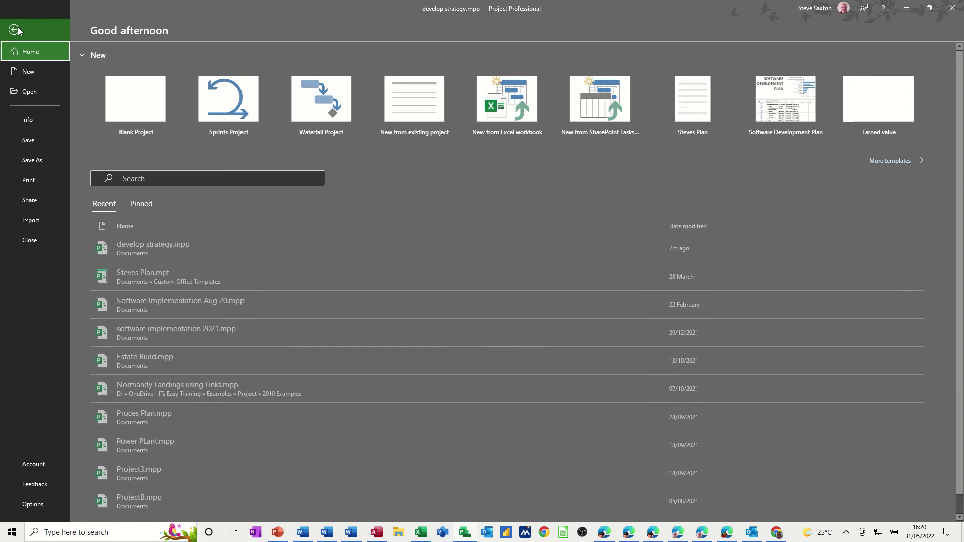
pyautogui.click(35, 505)
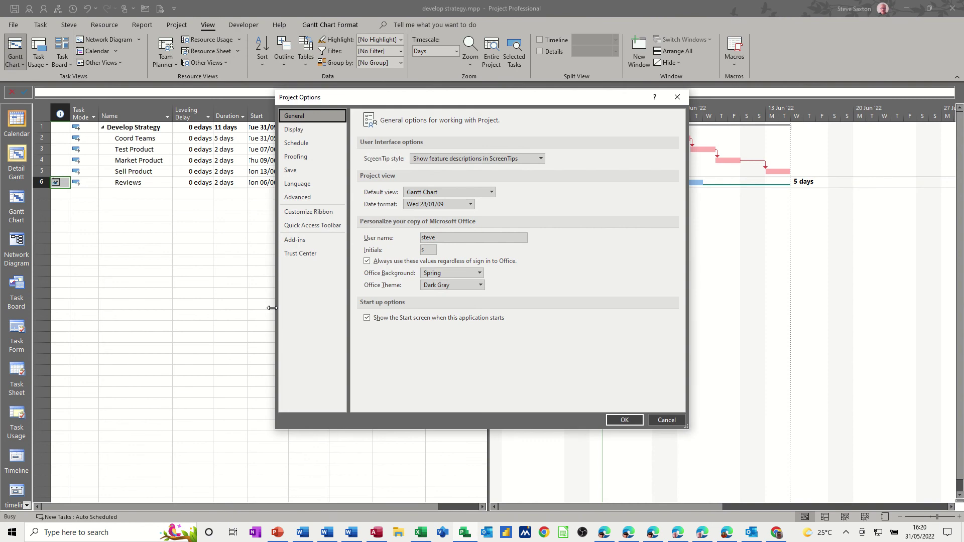
pyautogui.click(301, 129)
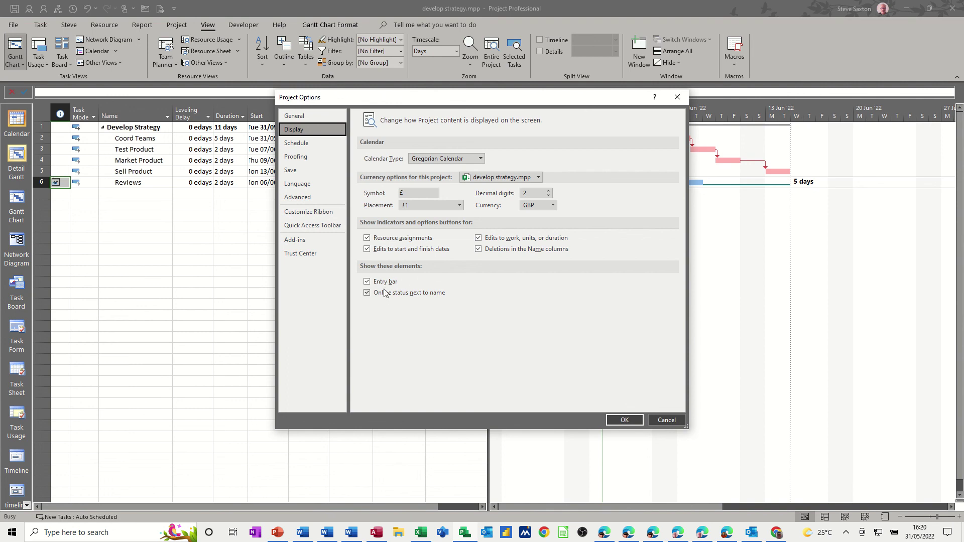
pyautogui.click(304, 144)
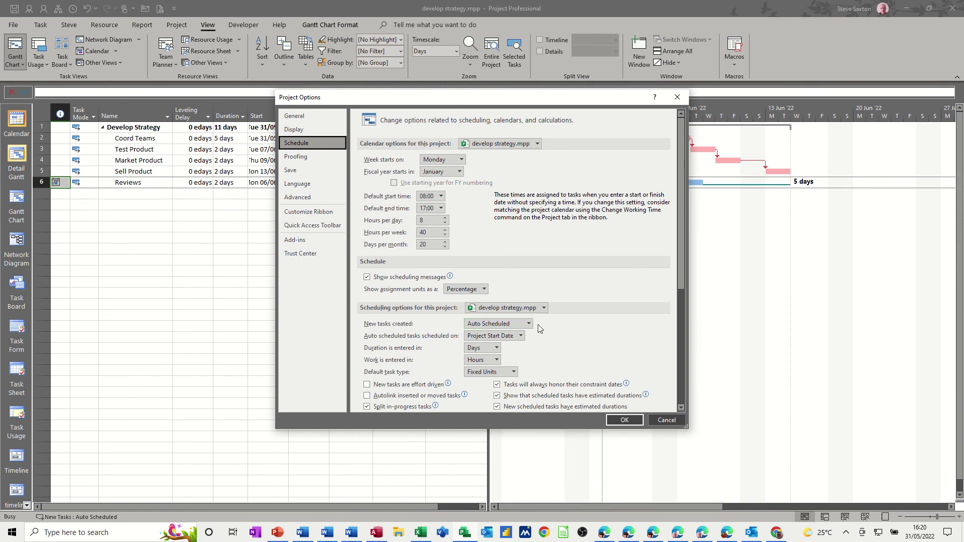
pyautogui.click(531, 323)
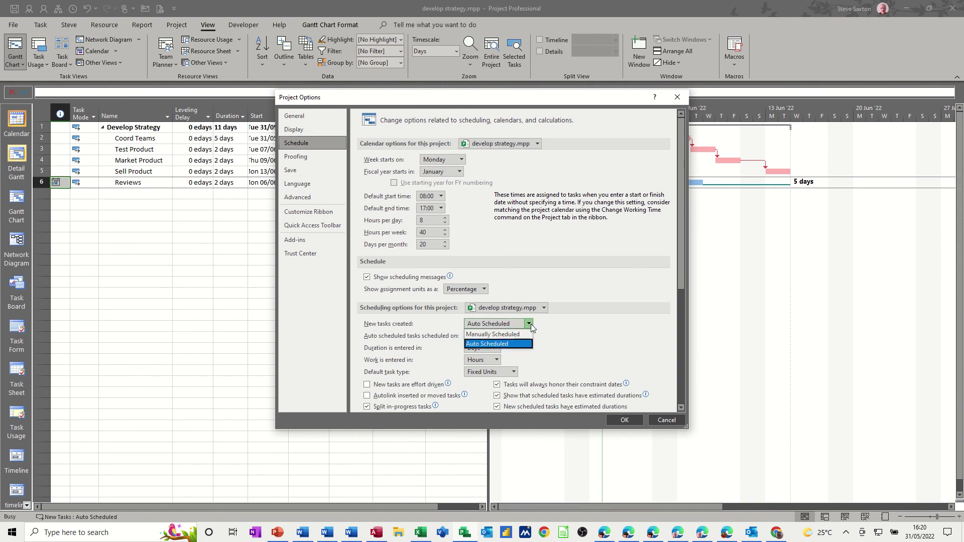
pyautogui.click(531, 324)
pyautogui.click(543, 309)
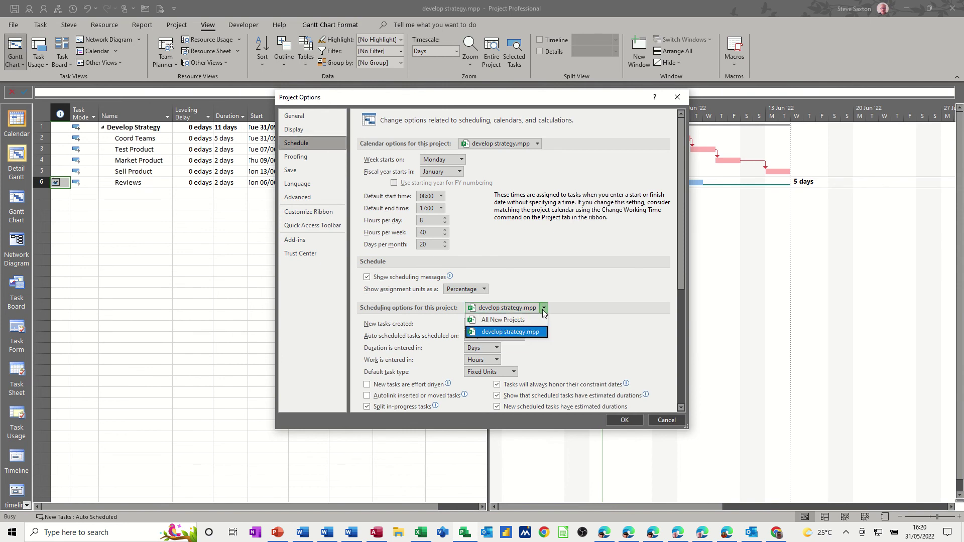
pyautogui.click(514, 322)
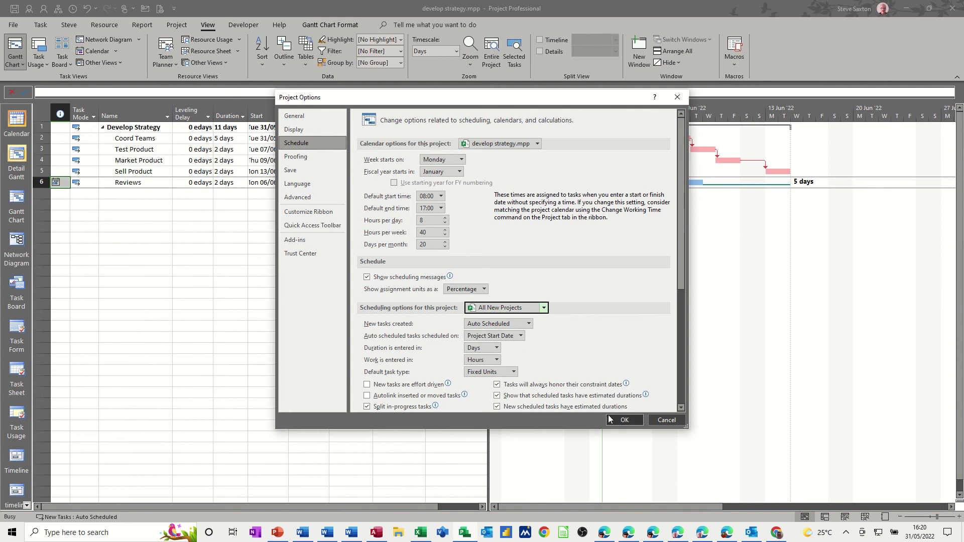
pyautogui.click(623, 420)
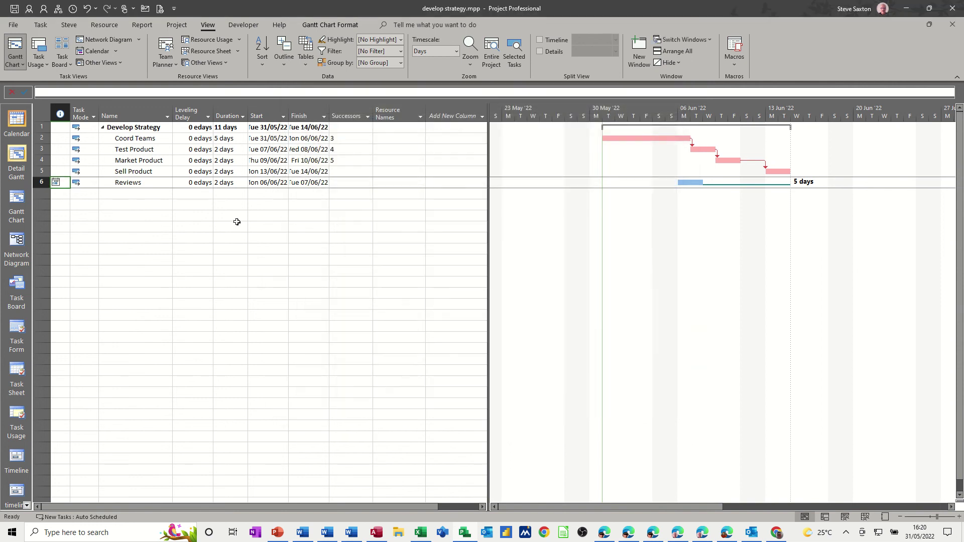
pyautogui.click(86, 184)
pyautogui.click(94, 184)
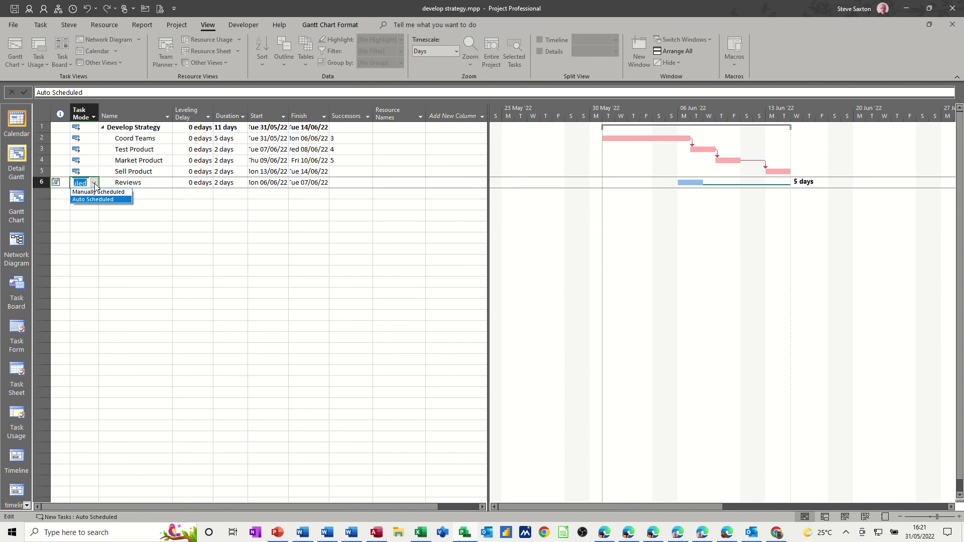
pyautogui.click(95, 199)
pyautogui.click(126, 194)
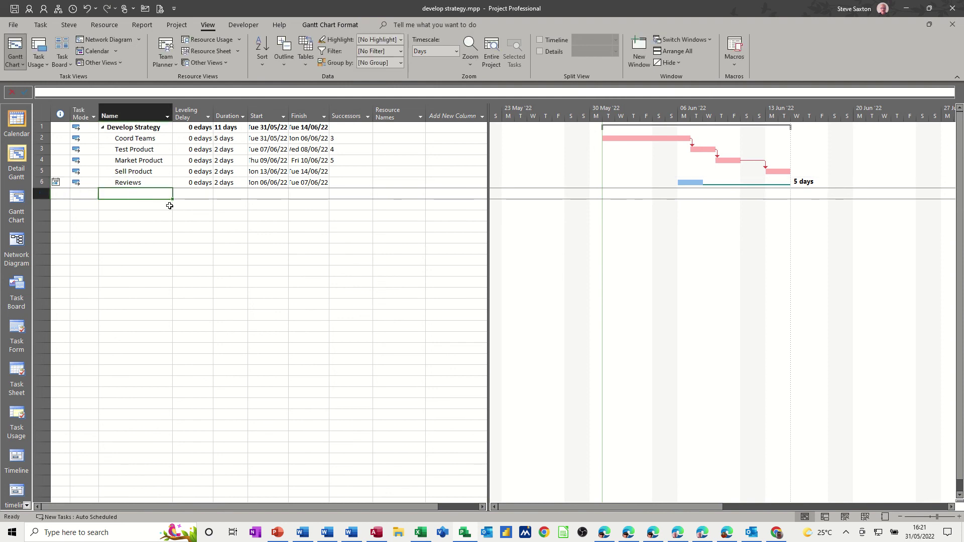